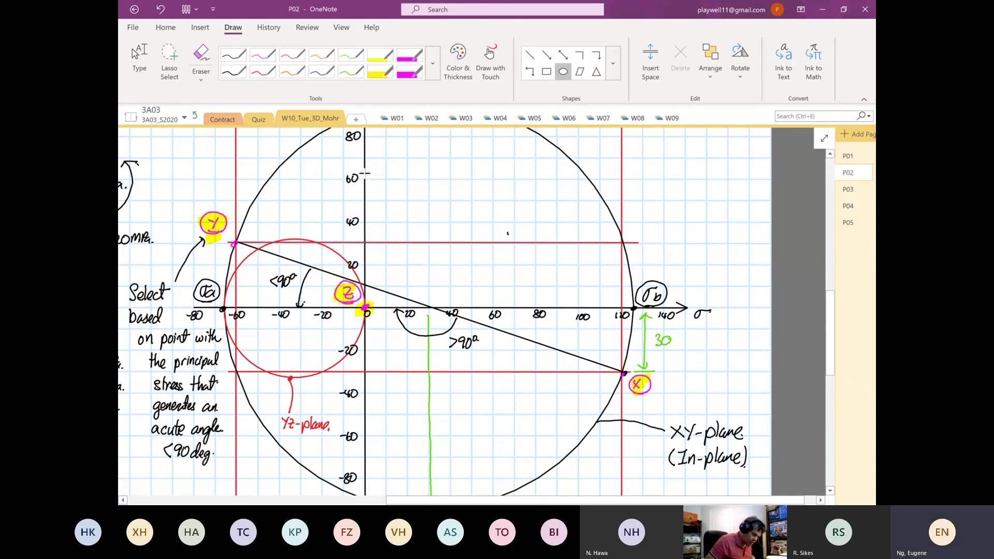
- Draw a magenta circle through the origin Z and point σb, resizing it to span both points on the σ axis
mouse_move(365, 175)
mouse_down()
mouse_move(468, 345)
mouse_move(365, 175)
mouse_up()
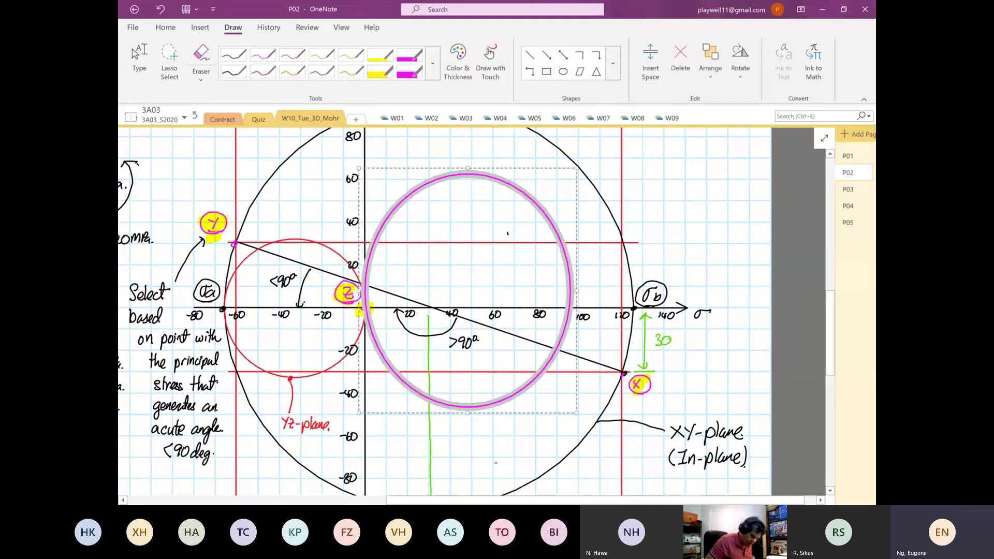
drag(467, 414, 467, 445)
drag(577, 308, 639, 308)
click(691, 248)
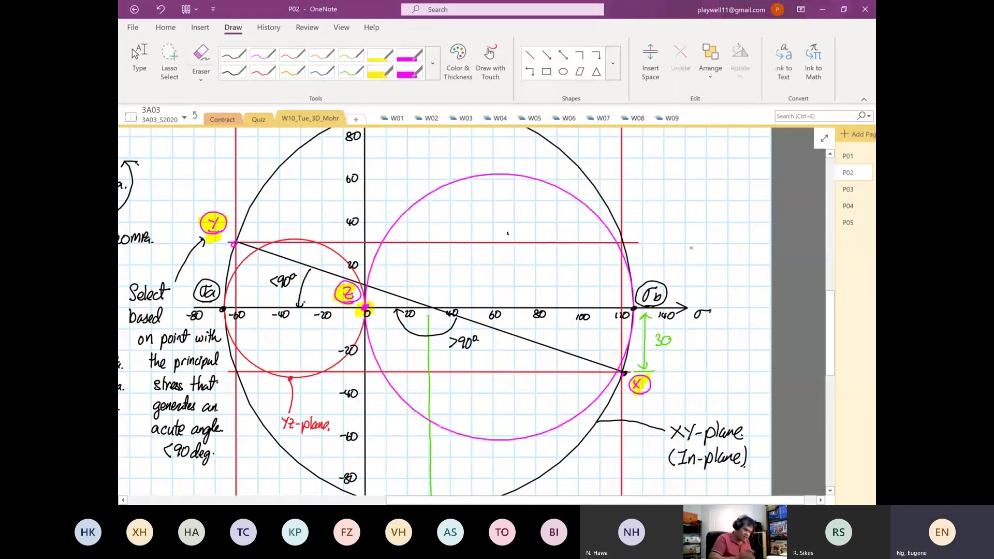
- Handwrite the magenta label "XZ-plane (Out-of-plane)" outside the large circle with an arrow pointing to the magenta circle
scroll(691, 248, right, 1)
scroll(692, 248, up, 1)
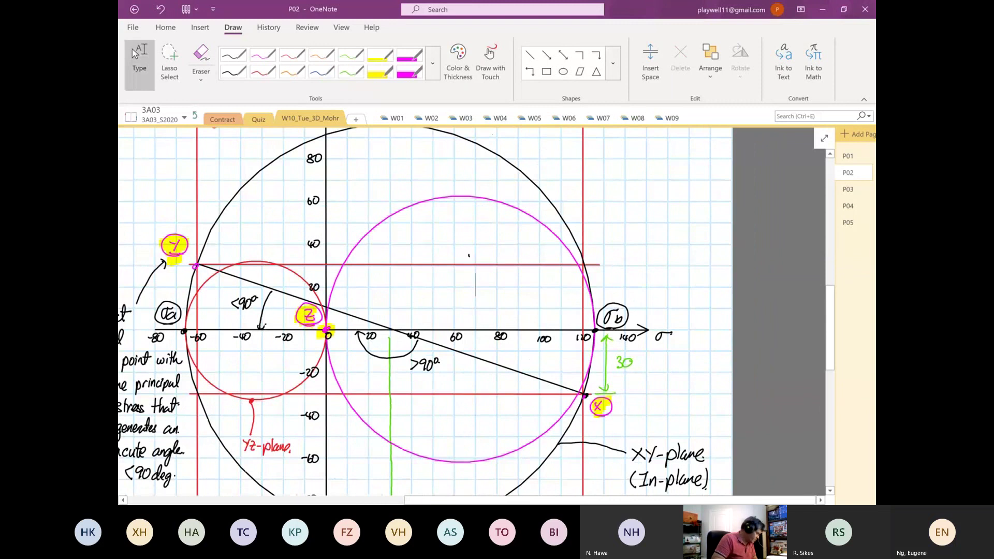
click(475, 284)
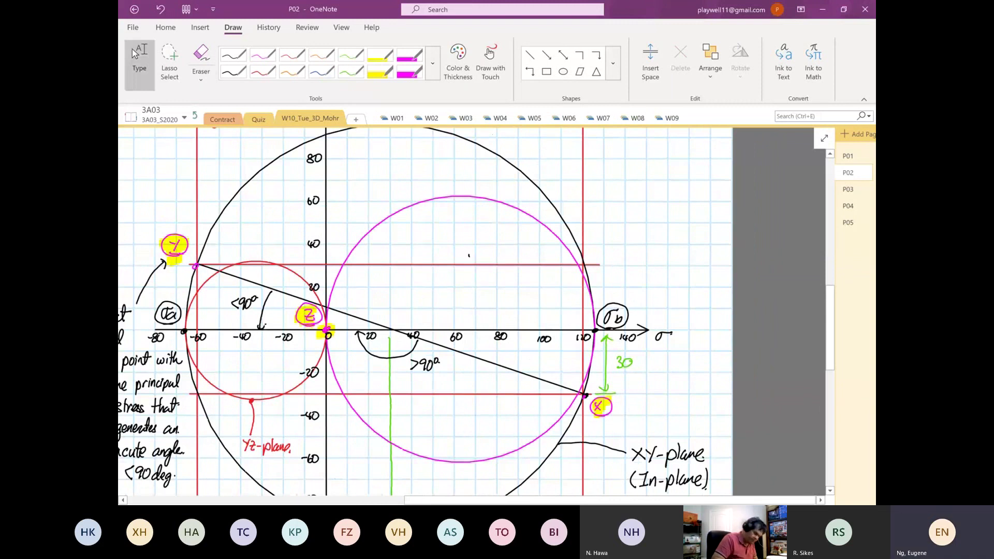
scroll(443, 315, right, 2)
scroll(443, 316, up, 1)
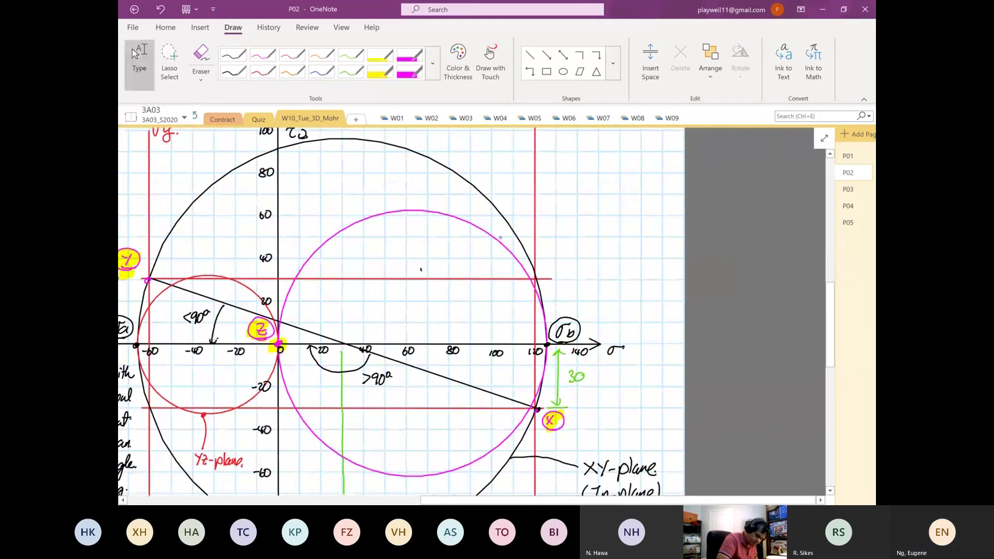
mouse_move(558, 216)
mouse_down()
mouse_move(500, 241)
mouse_move(511, 244)
mouse_up()
drag(561, 216, 568, 224)
drag(568, 216, 561, 224)
mouse_move(571, 214)
mouse_down()
mouse_move(576, 223)
mouse_move(620, 217)
mouse_move(571, 242)
mouse_move(579, 230)
mouse_move(589, 239)
mouse_up()
drag(592, 225, 593, 239)
drag(587, 232, 609, 233)
mouse_move(618, 224)
mouse_down()
mouse_move(614, 240)
mouse_move(620, 233)
mouse_move(626, 244)
mouse_up()
drag(624, 231, 642, 240)
drag(643, 234, 654, 240)
- Handwrite "τmax = 94.868 MPa (In-plane)" below the principal stress calculation
scroll(472, 312, left, 4)
scroll(563, 311, down, 3)
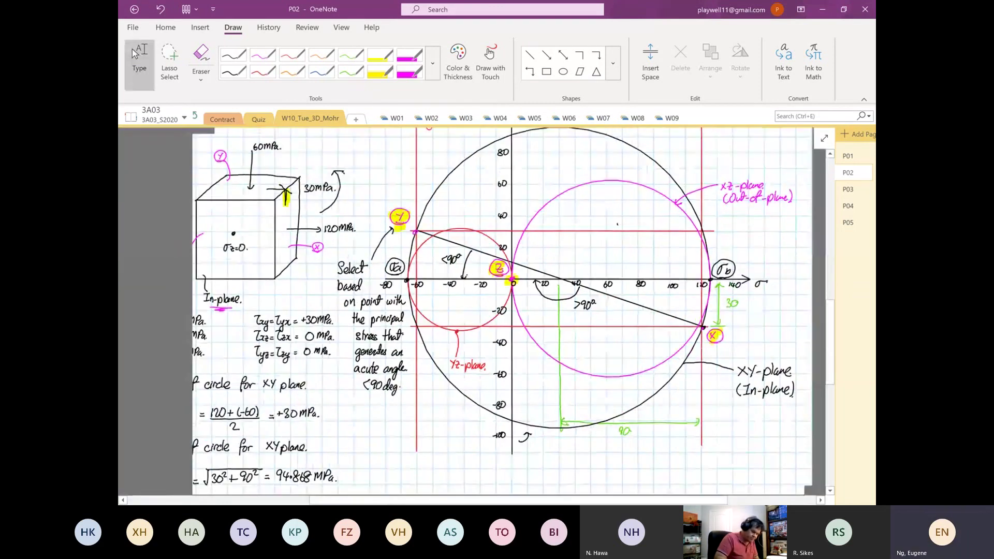
scroll(476, 312, down, 3)
scroll(477, 312, left, 1)
scroll(477, 311, down, 2)
scroll(476, 311, down, 2)
ctrl+scroll(477, 310, up, 2)
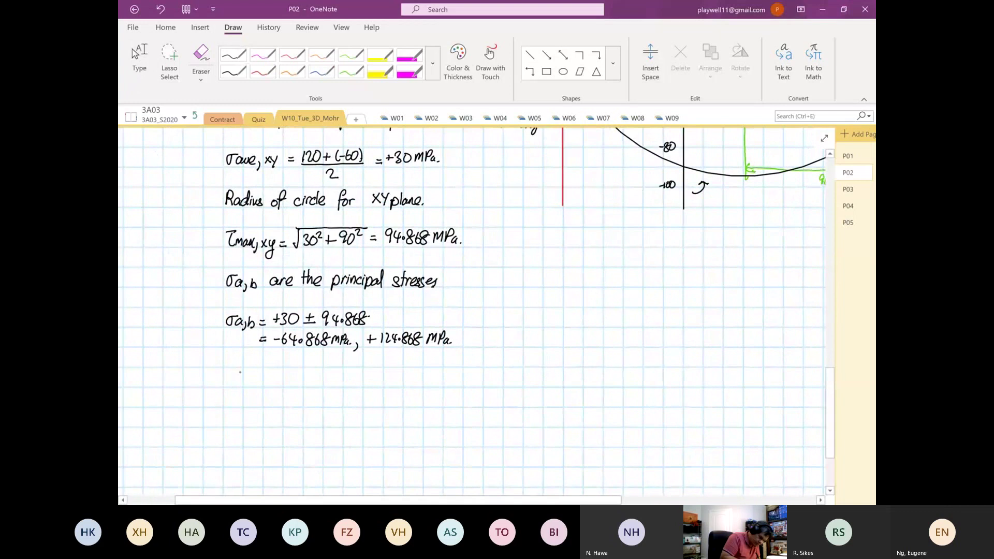
mouse_move(229, 372)
mouse_down()
mouse_move(241, 370)
mouse_move(233, 386)
mouse_move(274, 382)
mouse_up()
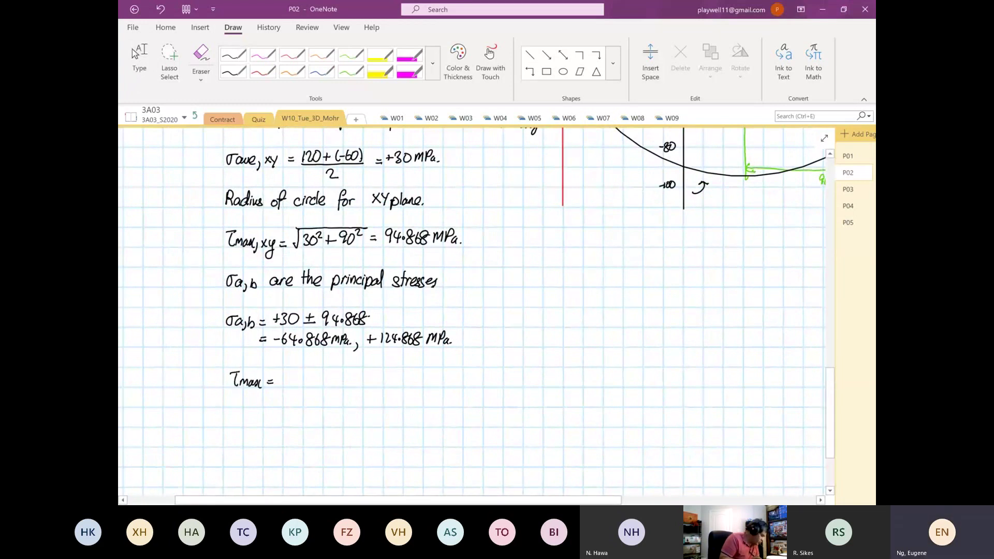
drag(285, 375, 281, 386)
mouse_move(291, 374)
mouse_down()
mouse_move(296, 386)
mouse_move(308, 377)
mouse_move(314, 383)
mouse_up()
mouse_move(324, 375)
mouse_down()
mouse_move(336, 386)
mouse_move(386, 381)
mouse_up()
mouse_move(386, 378)
mouse_down()
mouse_move(391, 392)
mouse_move(412, 380)
mouse_move(411, 389)
mouse_up()
- Circle the XY-plane, YZ-plane and XZ-plane labels on the Mohr's circle diagram with the yellow highlighter
scroll(533, 377, down, 3)
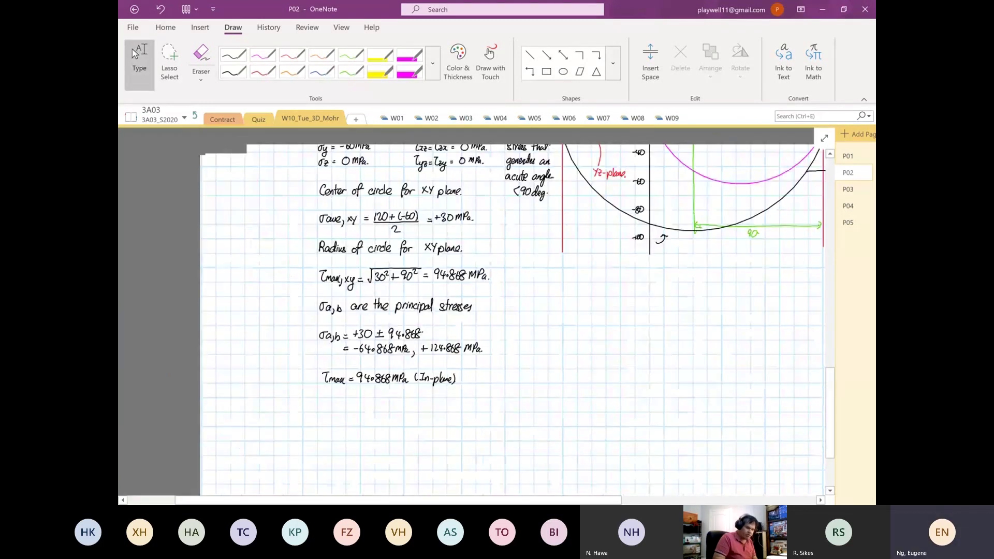
scroll(472, 311, up, 4)
scroll(472, 312, right, 2)
scroll(472, 311, up, 1)
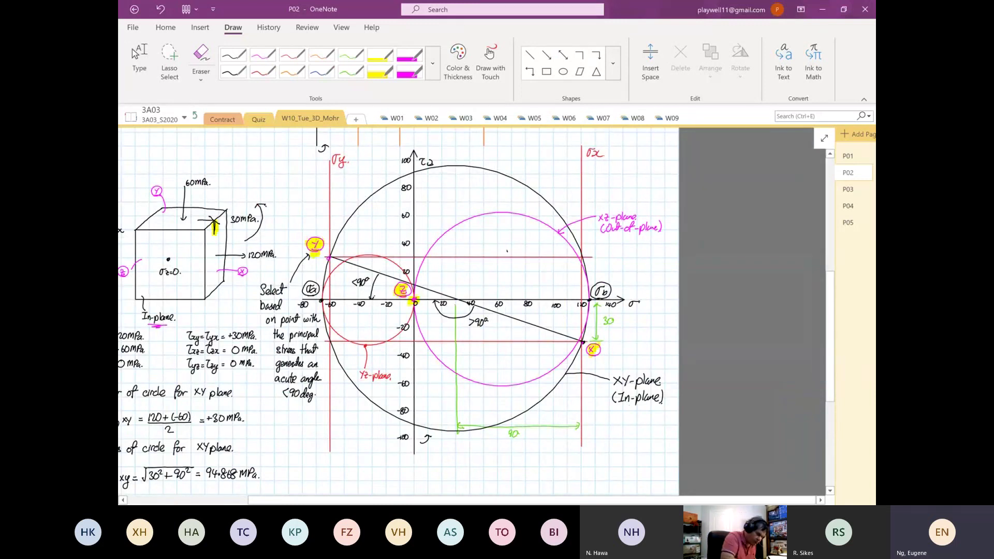
click(667, 381)
mouse_move(647, 365)
mouse_down()
mouse_move(616, 373)
mouse_move(650, 362)
mouse_up()
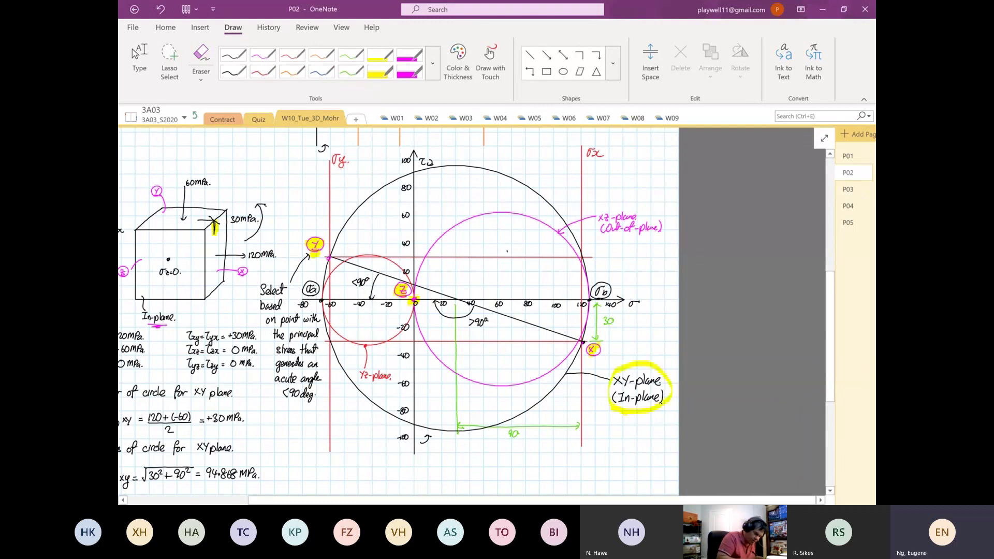
mouse_move(367, 378)
mouse_down()
mouse_move(396, 379)
mouse_move(381, 388)
mouse_move(362, 367)
mouse_up()
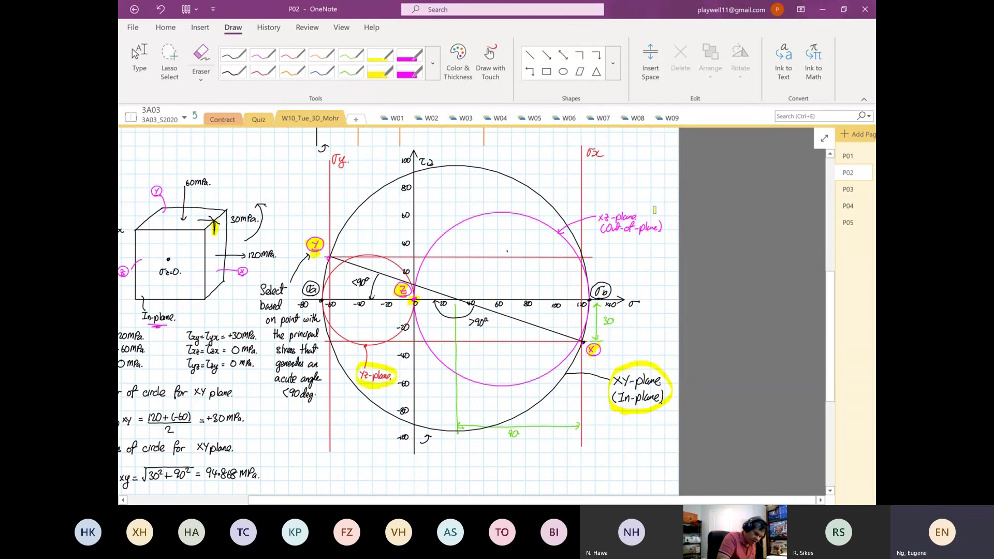
drag(622, 244, 636, 241)
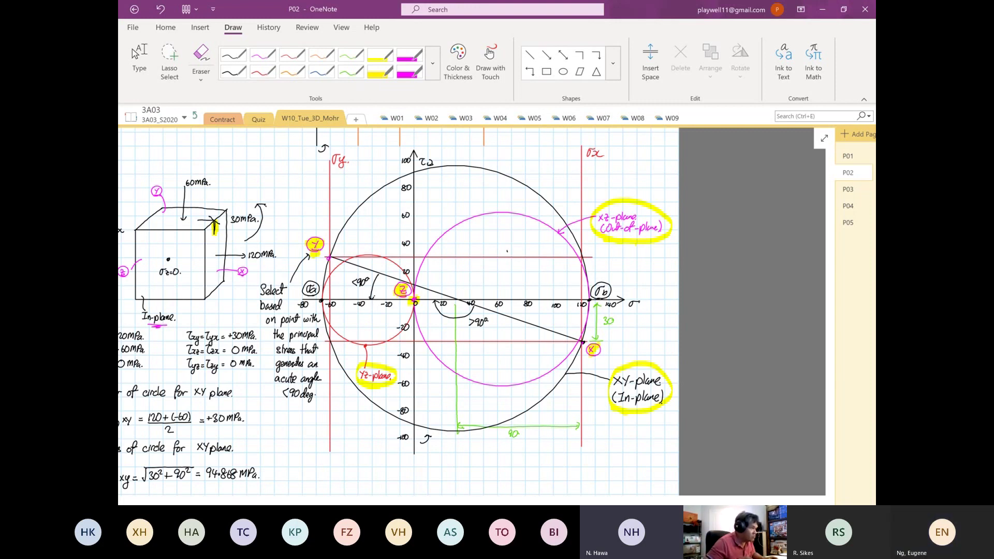
- Erase the depth and back edges of the Example 1 stress cube, keeping the square front face
scroll(507, 251, left, 3)
scroll(431, 291, up, 5)
scroll(476, 316, up, 2)
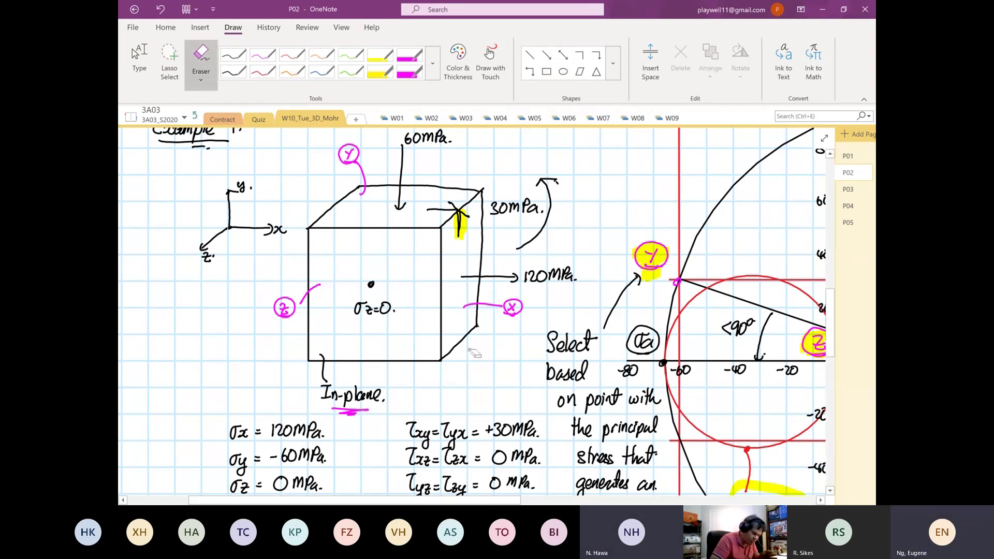
mouse_move(468, 349)
mouse_down()
mouse_move(460, 342)
mouse_move(477, 324)
mouse_up()
drag(454, 180, 444, 189)
click(466, 205)
click(496, 207)
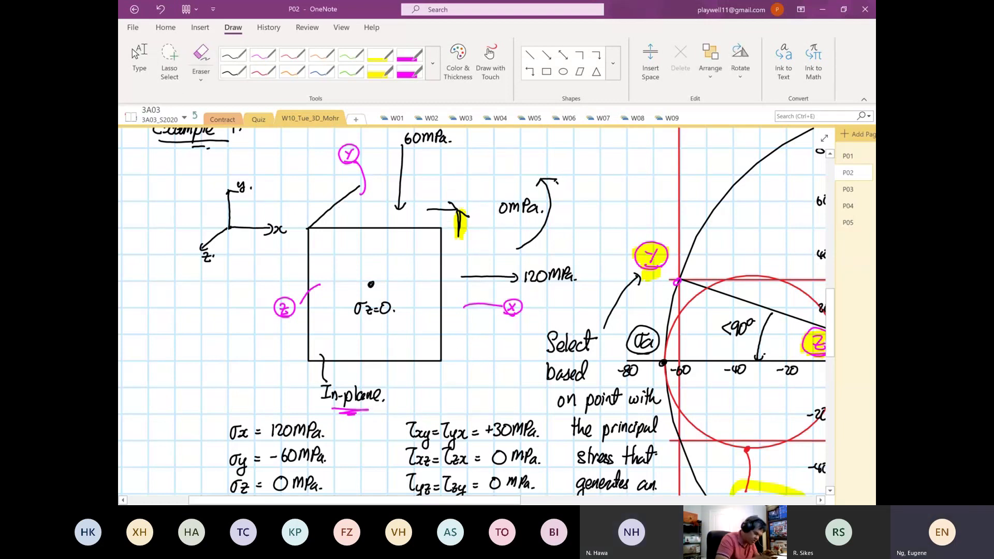
click(340, 204)
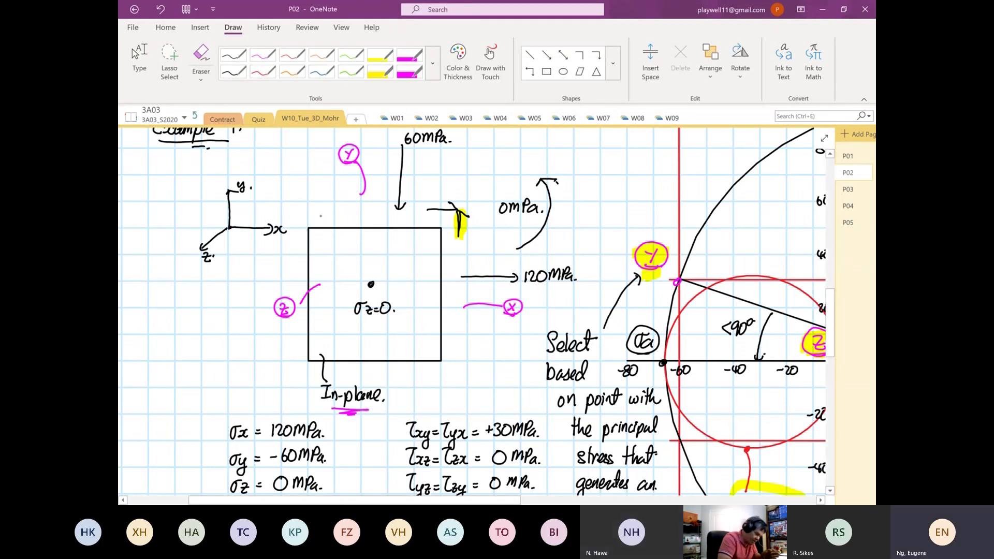
- Redraw the stress element's back edges with a shallower depth and rewrite the 3 in the 30 MPa label
drag(307, 228, 335, 201)
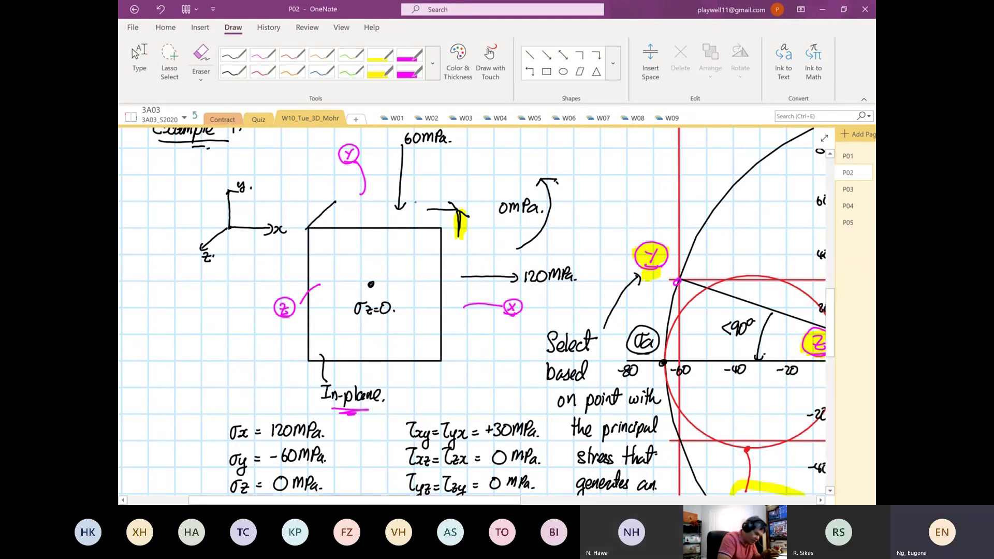
mouse_move(336, 201)
mouse_down()
mouse_move(468, 202)
mouse_move(440, 229)
mouse_move(466, 338)
mouse_move(441, 360)
mouse_up()
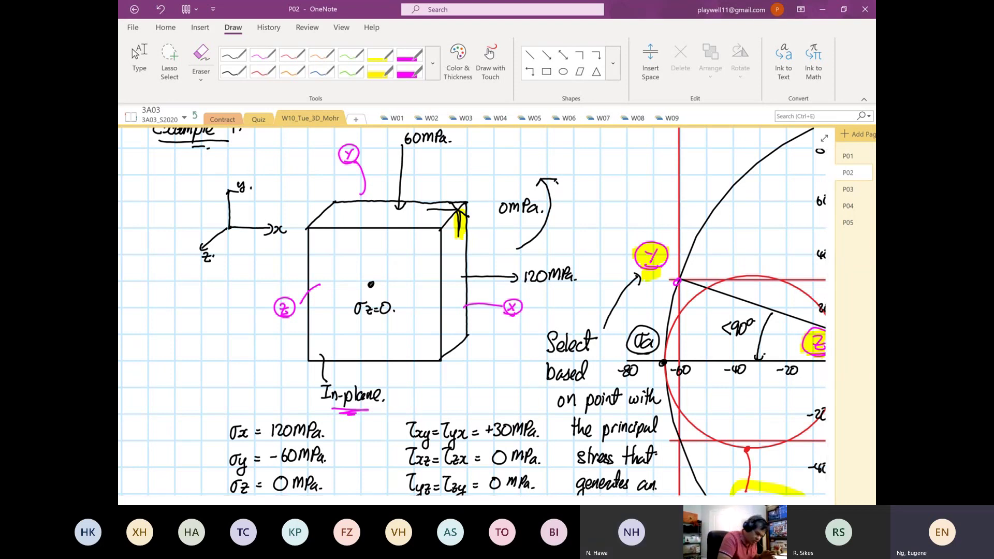
drag(488, 203, 489, 215)
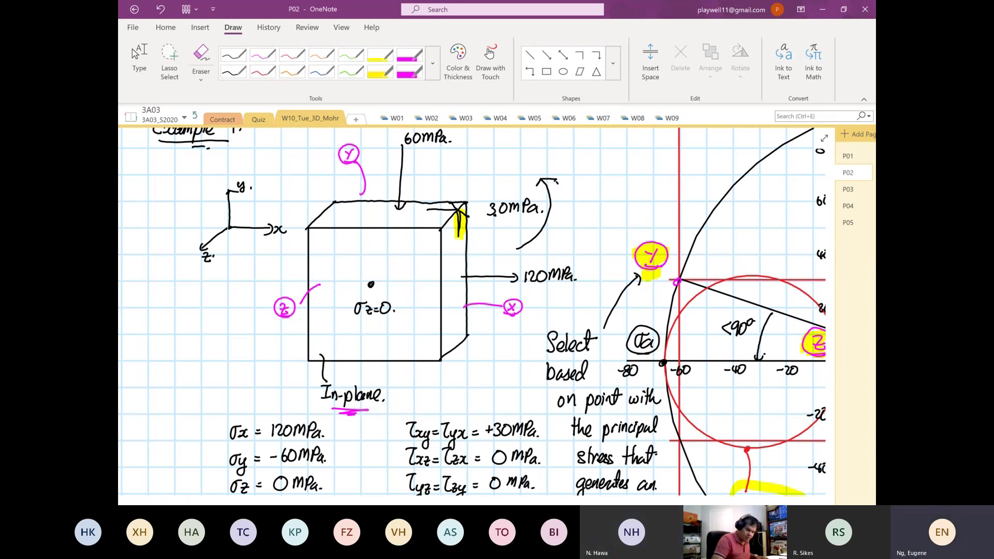
- Open page P03 and handwrite the heading "Example 2." below the date
click(851, 189)
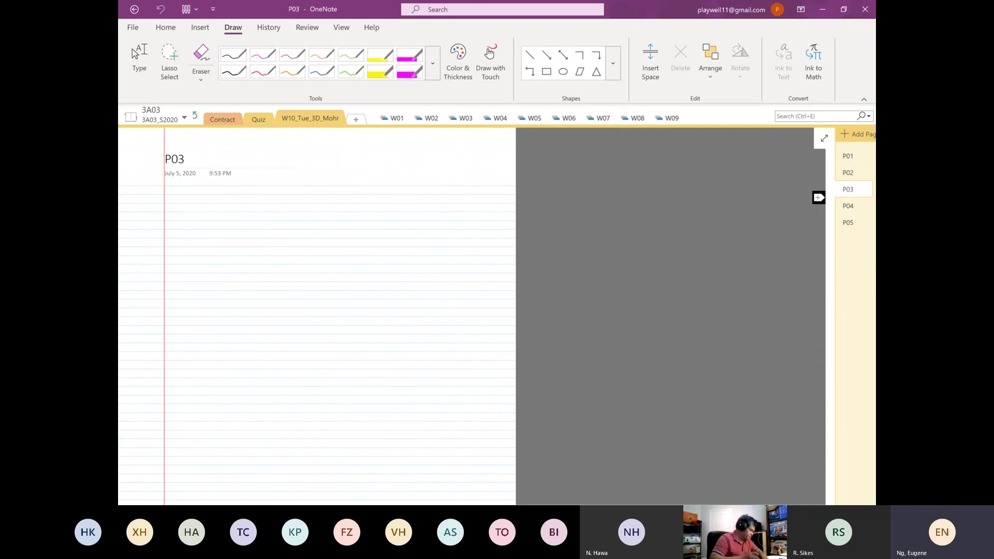
click(139, 59)
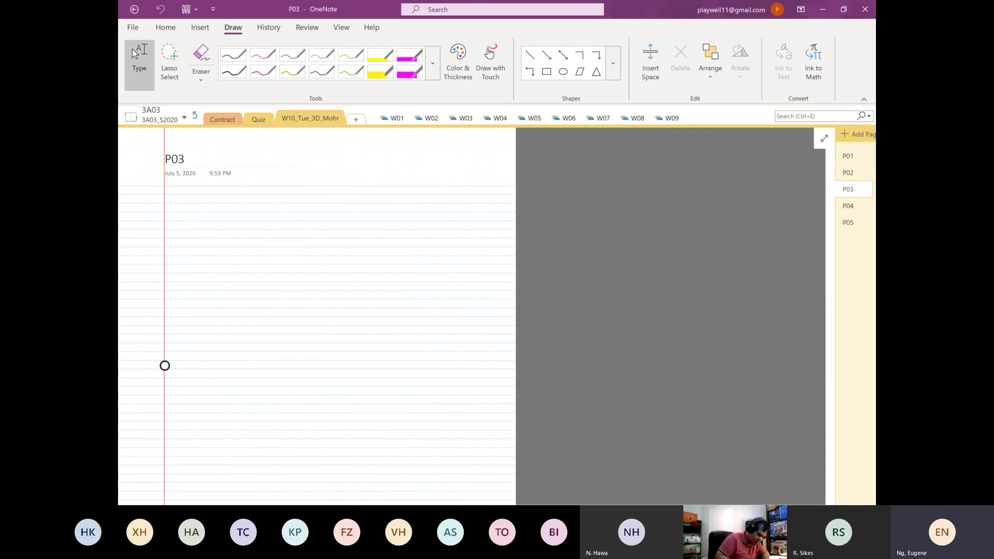
scroll(473, 316, up, 8)
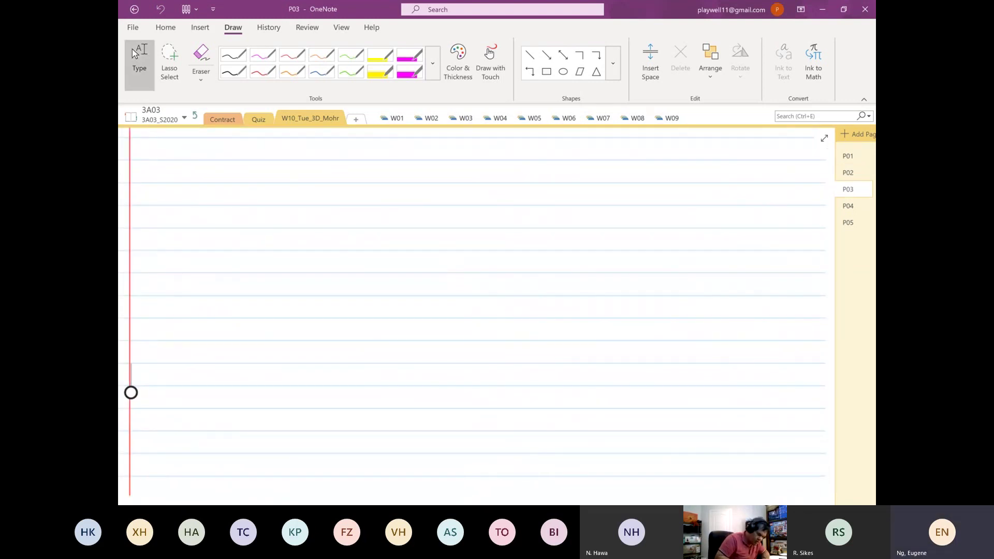
scroll(128, 391, left, 2)
scroll(128, 391, up, 3)
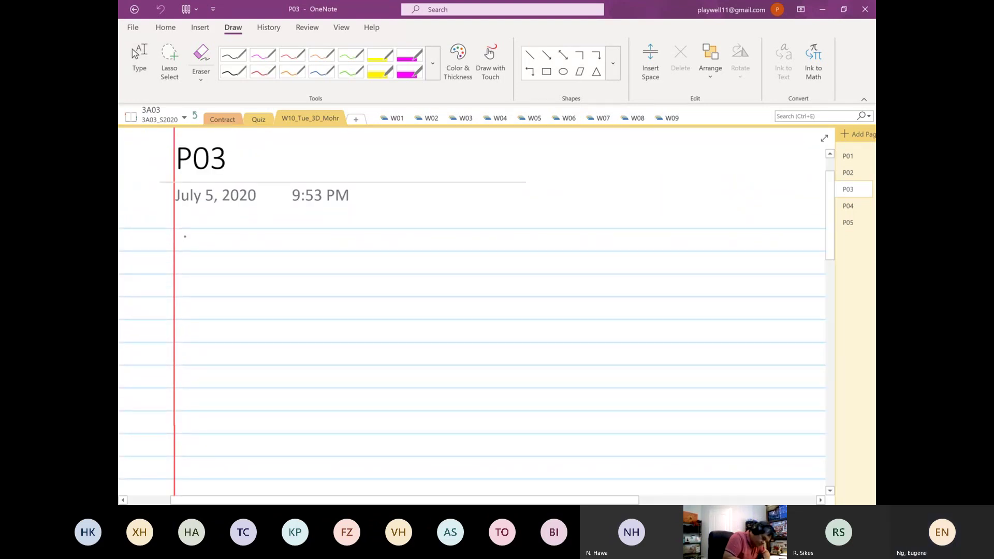
mouse_move(187, 236)
mouse_down()
mouse_move(185, 250)
mouse_move(214, 251)
mouse_up()
drag(214, 244, 230, 250)
drag(237, 239, 245, 250)
click(248, 248)
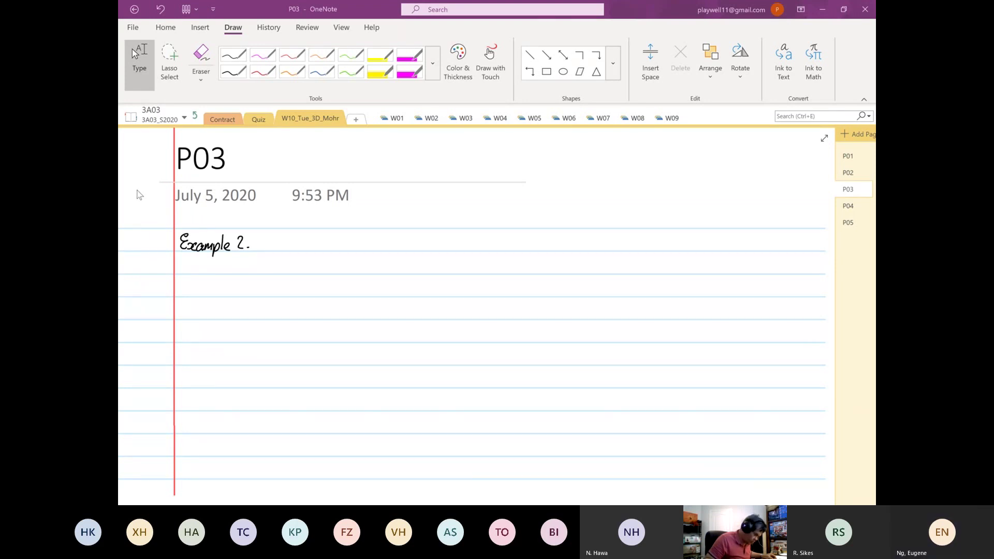
- Paste the copied picture of problem 7.77 onto the page below the Example 2 heading
click(259, 283)
right_click(259, 279)
click(286, 338)
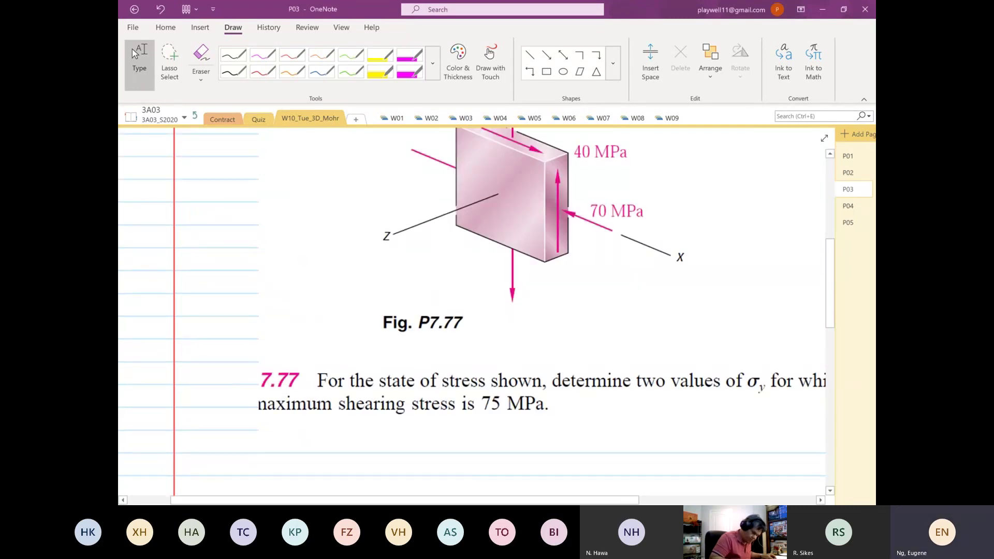
- Shrink the problem 7.77 picture and align it with the page margin directly under the Example 2 heading
scroll(456, 321, down, 5)
scroll(425, 310, up, 2)
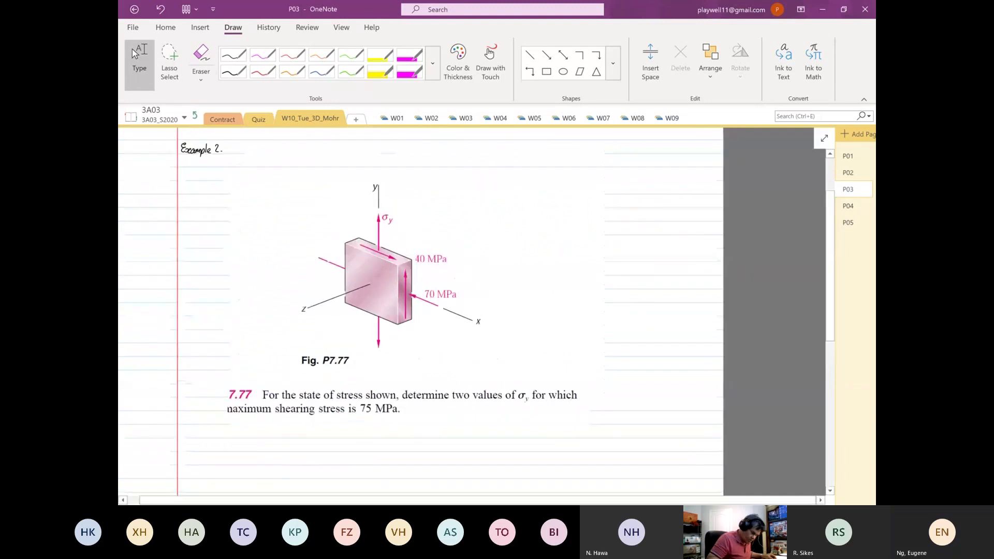
click(472, 313)
drag(466, 309, 420, 296)
drag(559, 447, 408, 289)
click(544, 297)
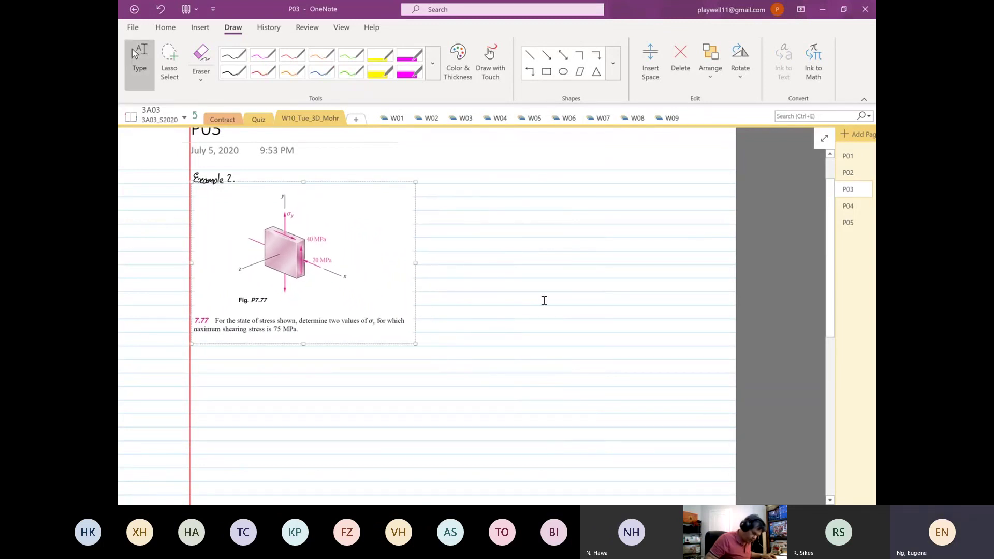
- Paste the copied picture of the handwritten Problem 7.74 solution into the empty area beside the problem statement
scroll(544, 301, up, 3)
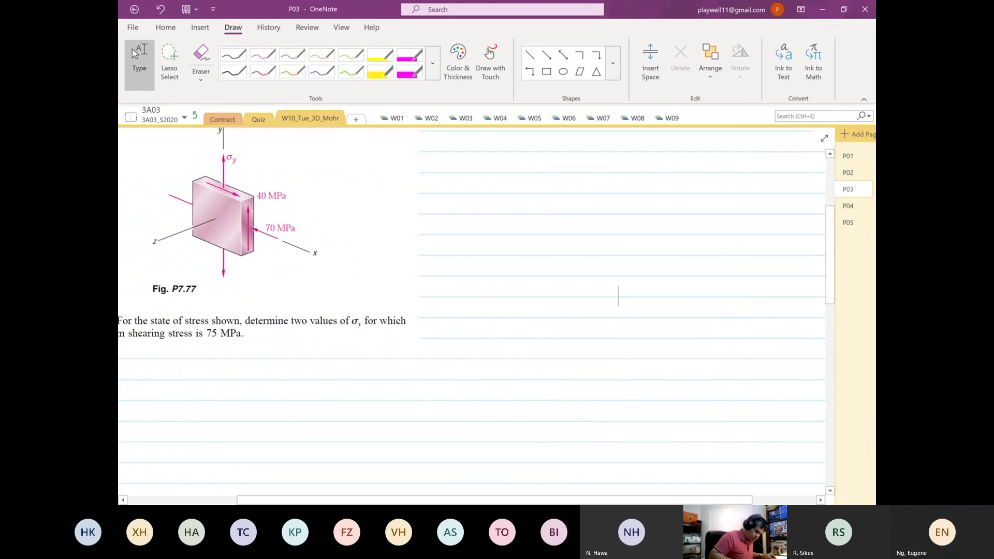
scroll(472, 312, left, 1)
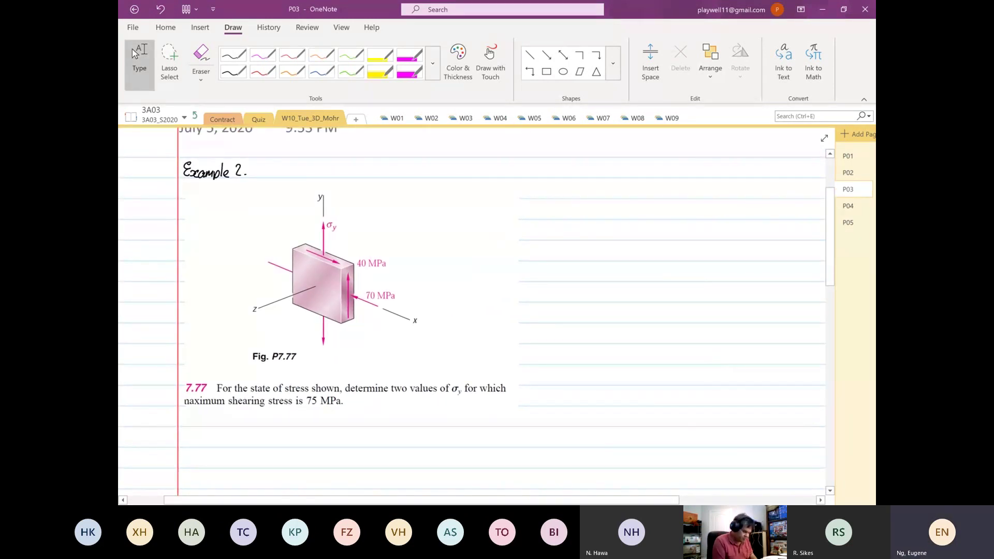
click(719, 363)
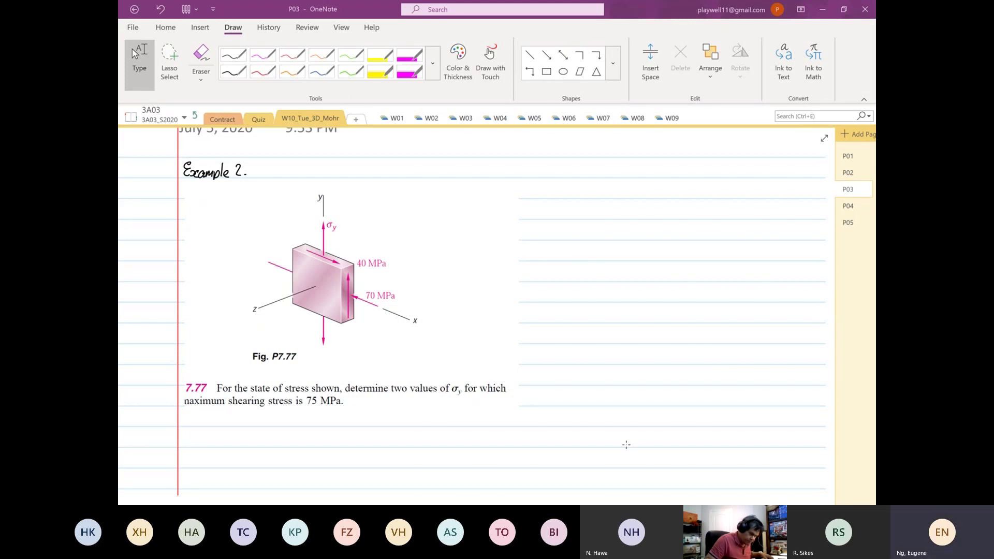
right_click(654, 275)
click(672, 316)
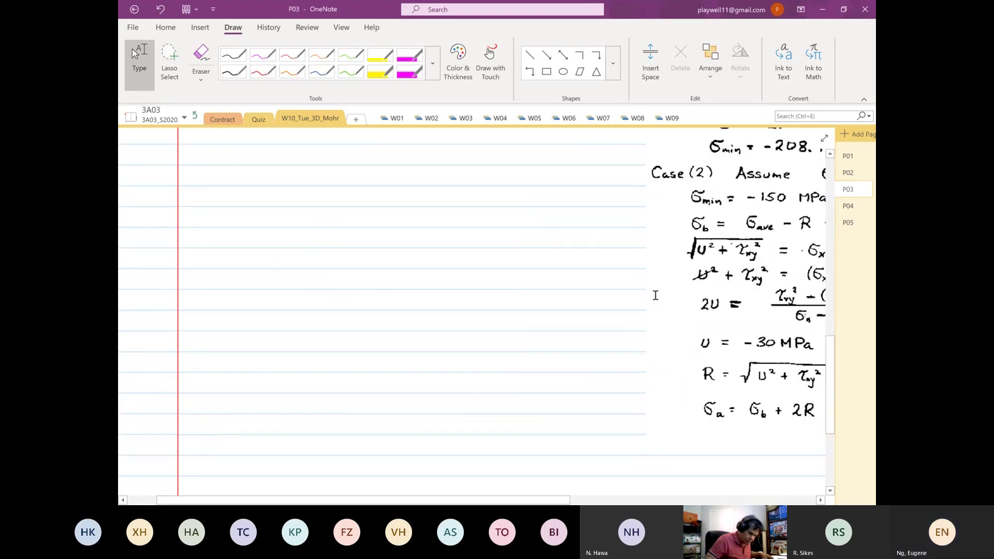
- Move the solution picture next to the problem figure and shrink it to fit within the page width
scroll(358, 314, down, 10)
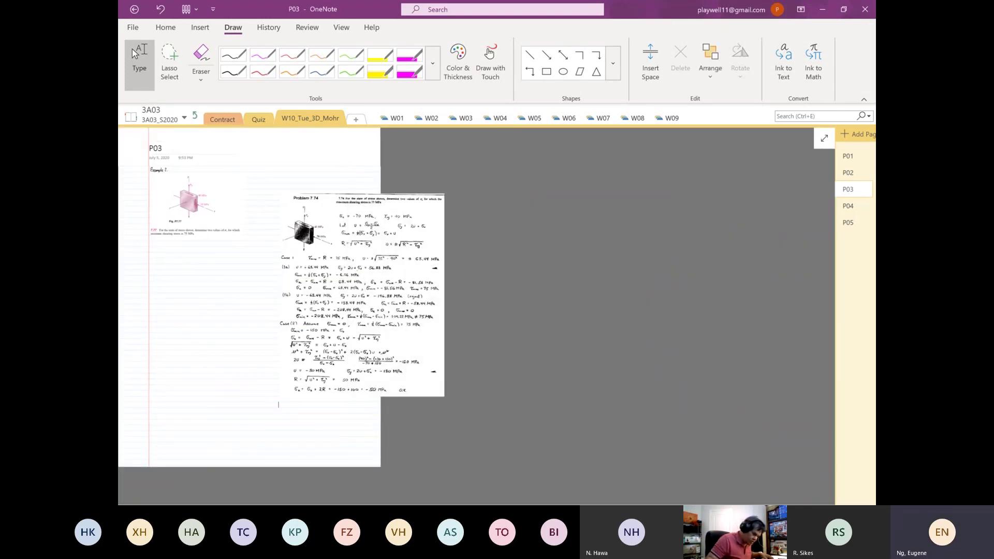
click(352, 282)
drag(353, 282, 315, 257)
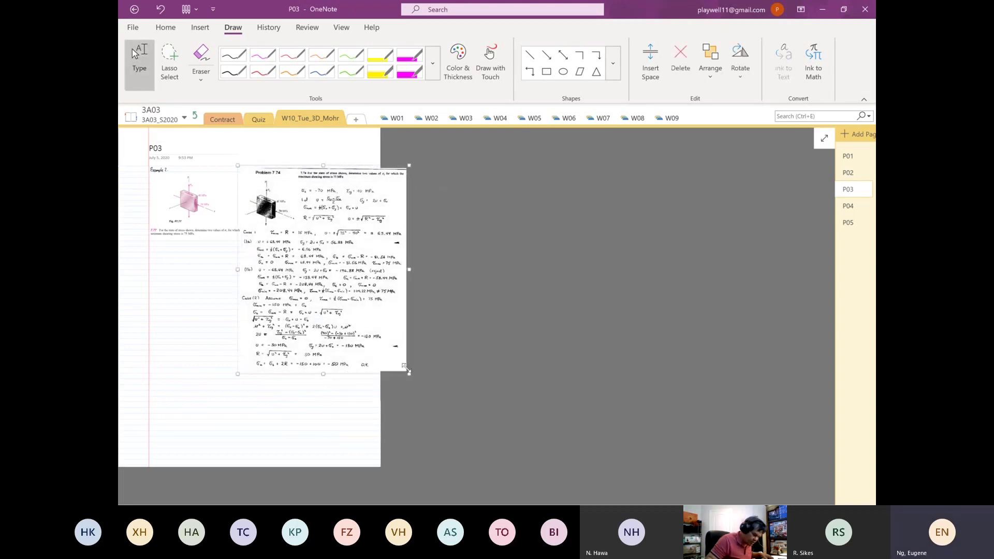
drag(405, 371, 371, 332)
drag(306, 289, 312, 284)
click(318, 368)
scroll(468, 366, up, 5)
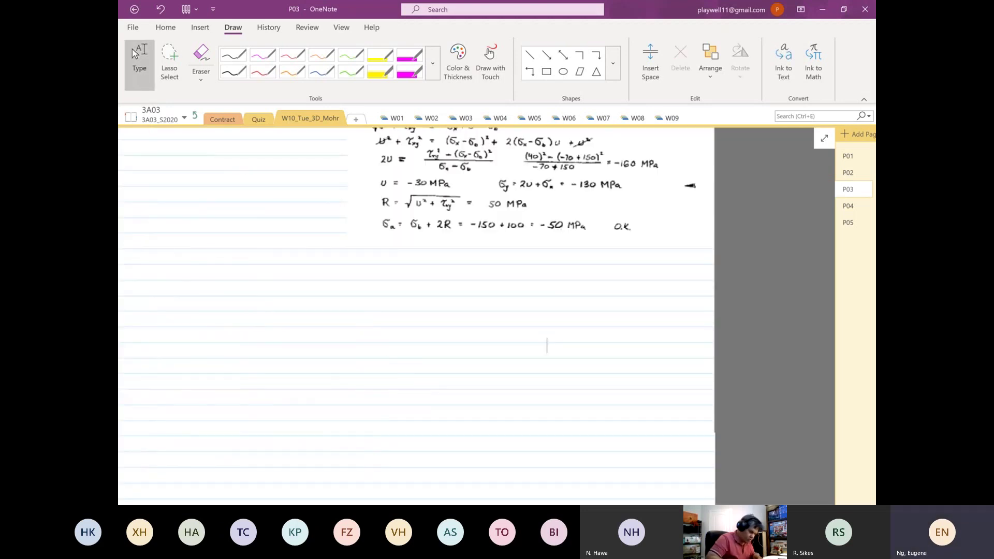
scroll(422, 311, up, 3)
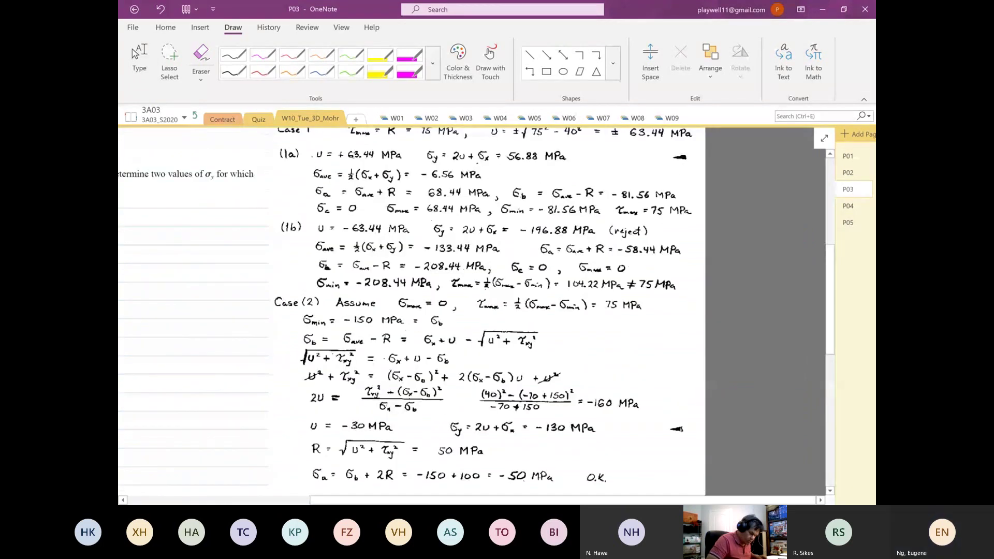
- Underline σy, 40 MPa, 70 MPa and 75 MPa in the Problem 7.74 solution, and 40, 70 and 75 MPa in problem 7.77
scroll(422, 310, up, 2)
scroll(422, 310, down, 2)
scroll(440, 310, left, 3)
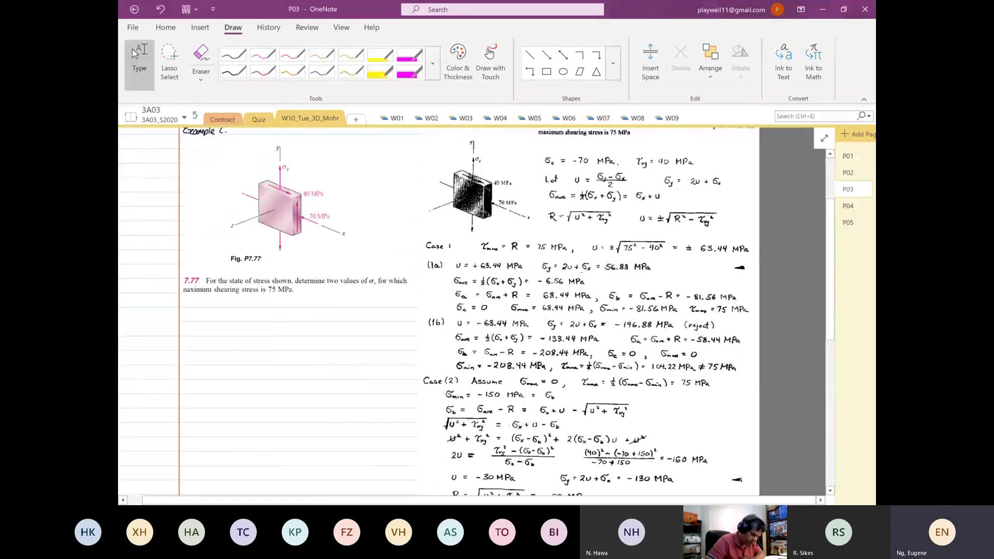
scroll(440, 310, up, 1)
scroll(440, 311, right, 1)
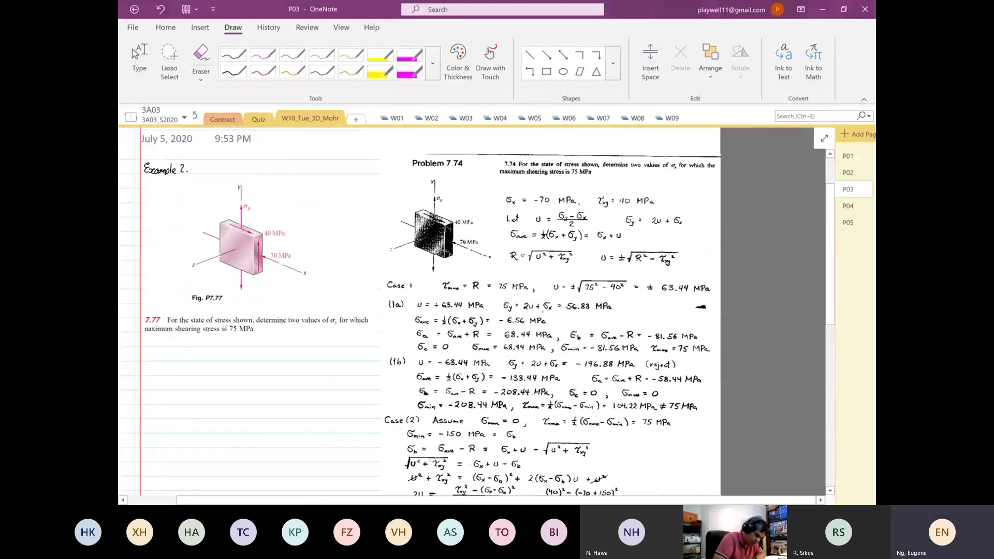
mouse_move(458, 247)
mouse_down()
mouse_move(478, 249)
mouse_move(480, 229)
mouse_up()
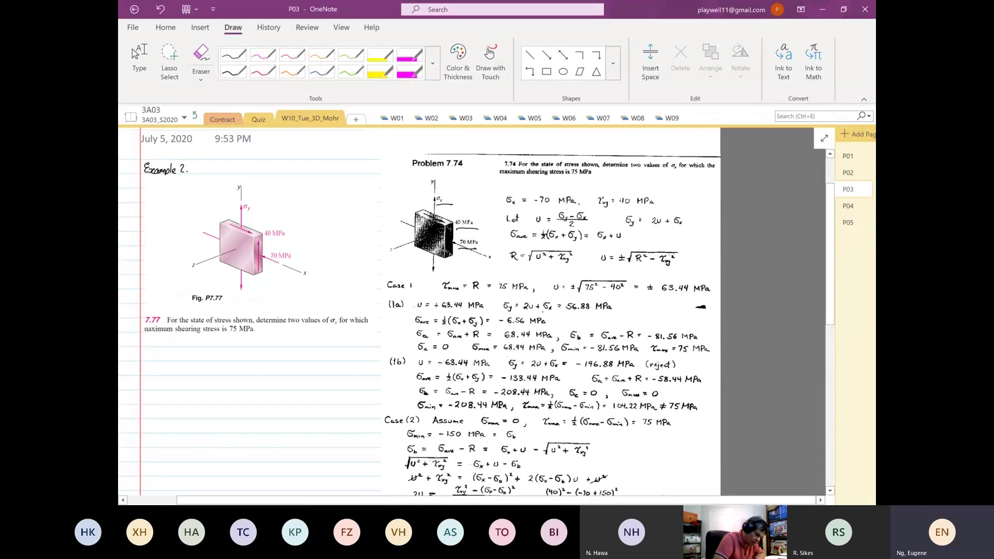
drag(571, 177, 593, 178)
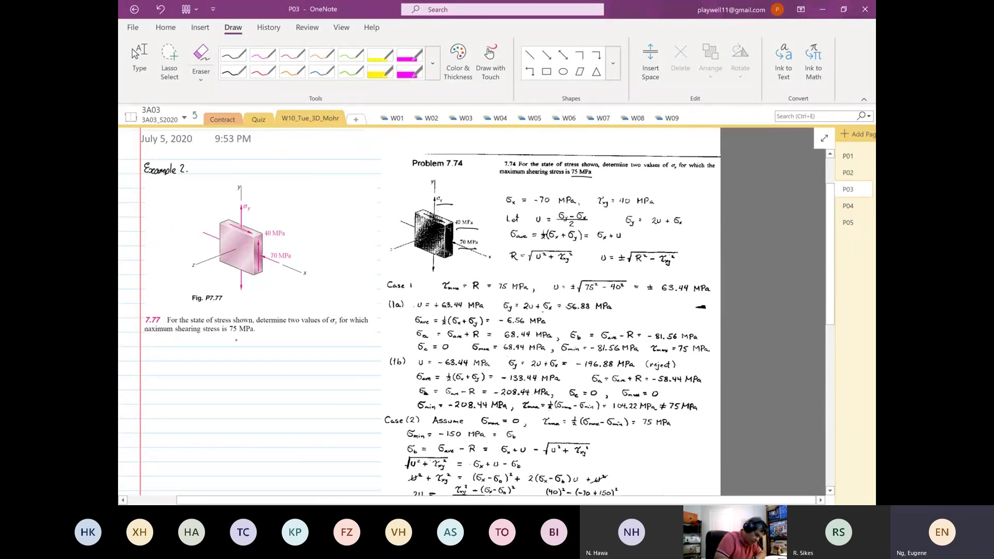
mouse_move(270, 263)
mouse_down()
mouse_move(288, 265)
mouse_move(287, 240)
mouse_up()
drag(229, 333, 246, 333)
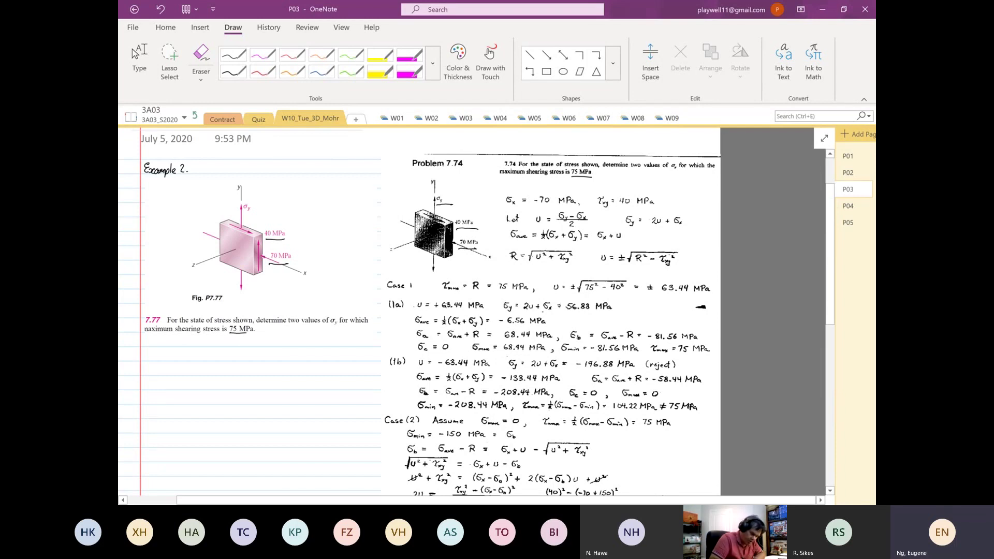
- Underline the last row of case (1a), the first row of case (1b) and the closing −50 MPa O.K. result in the solution
scroll(419, 311, down, 1)
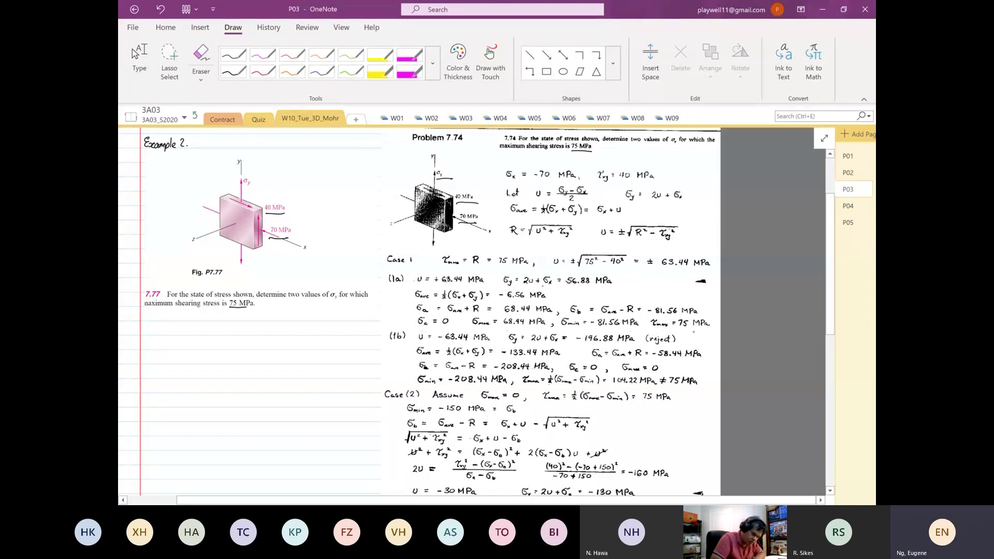
drag(419, 330, 713, 329)
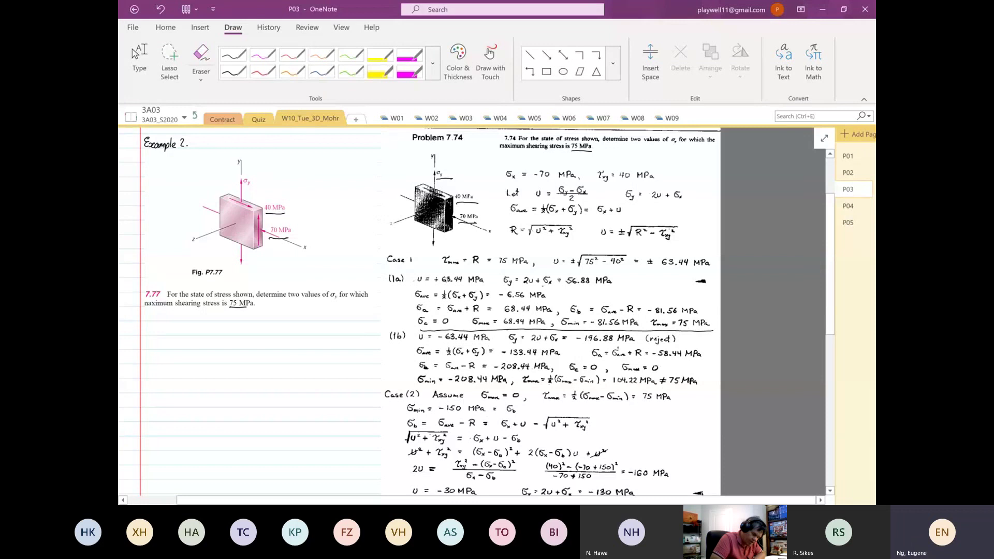
drag(420, 344, 675, 343)
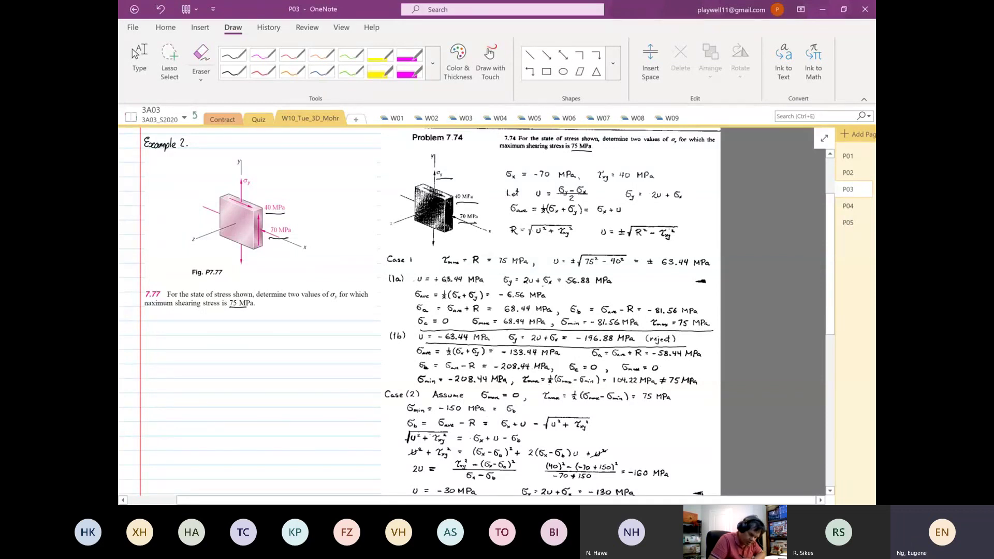
click(139, 62)
scroll(518, 310, down, 3)
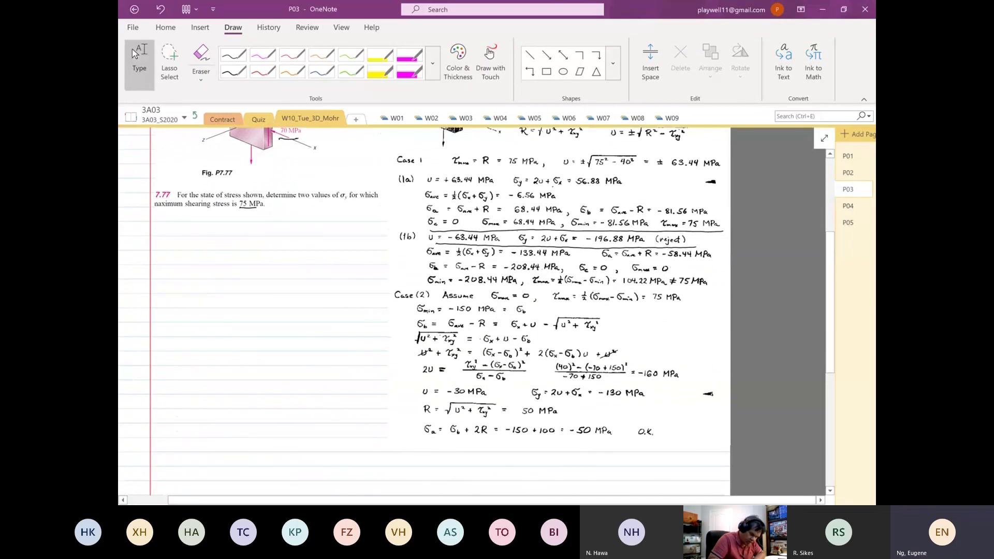
drag(661, 443, 570, 439)
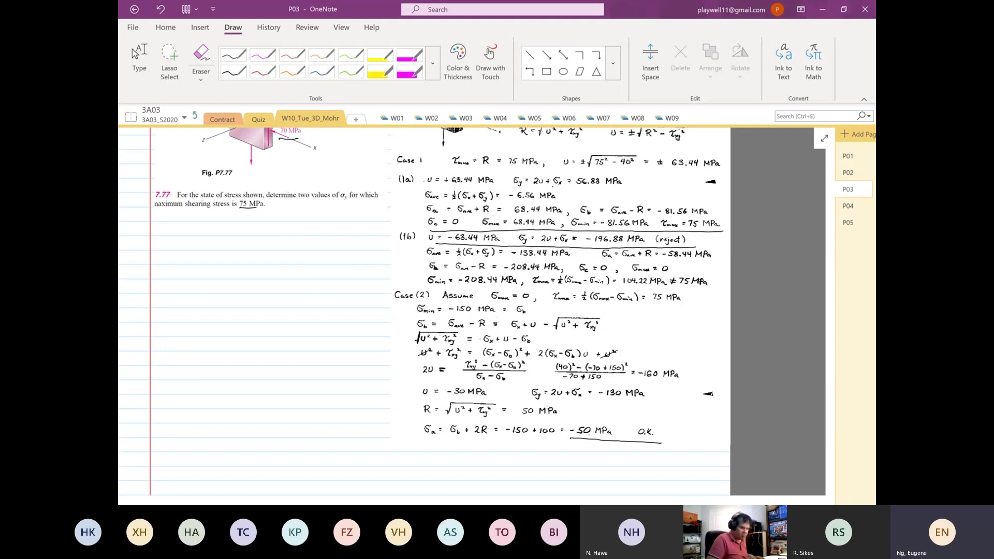
- Circle "(reject)" in case (1b) and the "O.K." closing case (2), and write "??" beside the O.K
scroll(476, 311, up, 3)
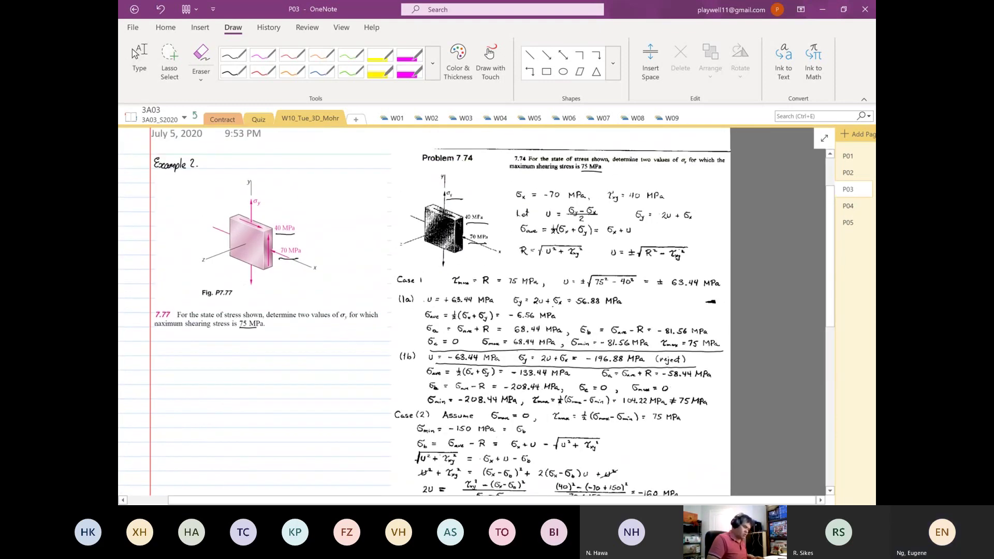
scroll(476, 310, down, 3)
scroll(476, 310, down, 1)
key(Escape)
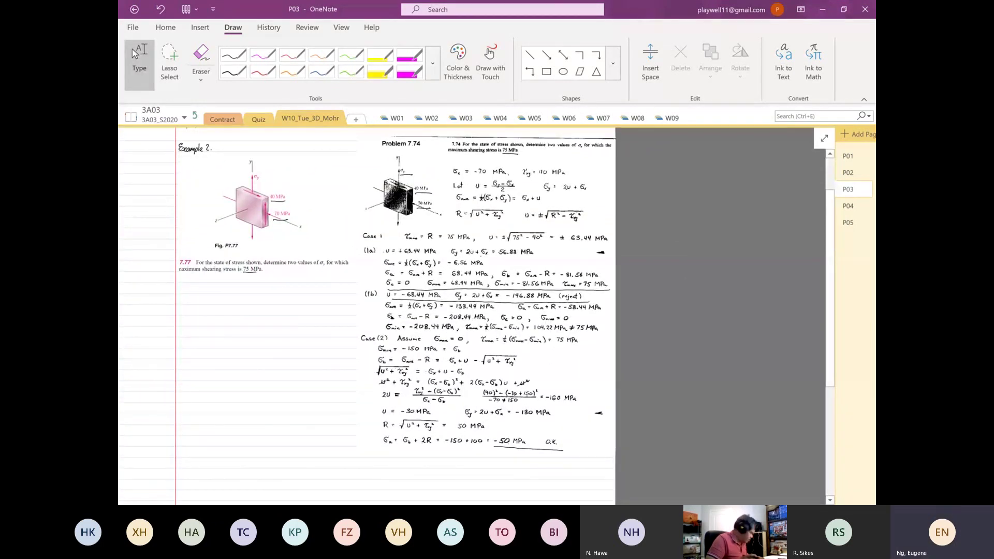
scroll(583, 291, up, 2)
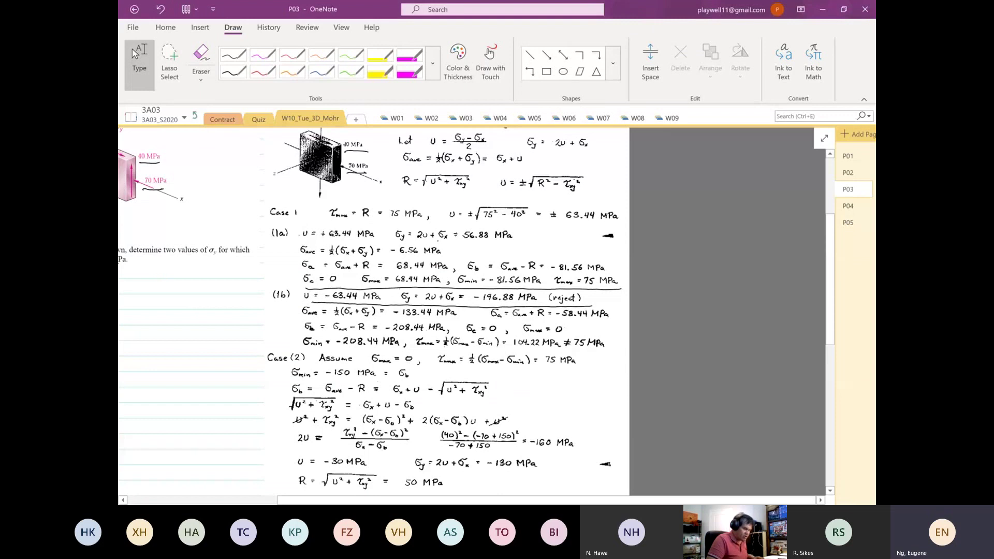
scroll(445, 311, up, 1)
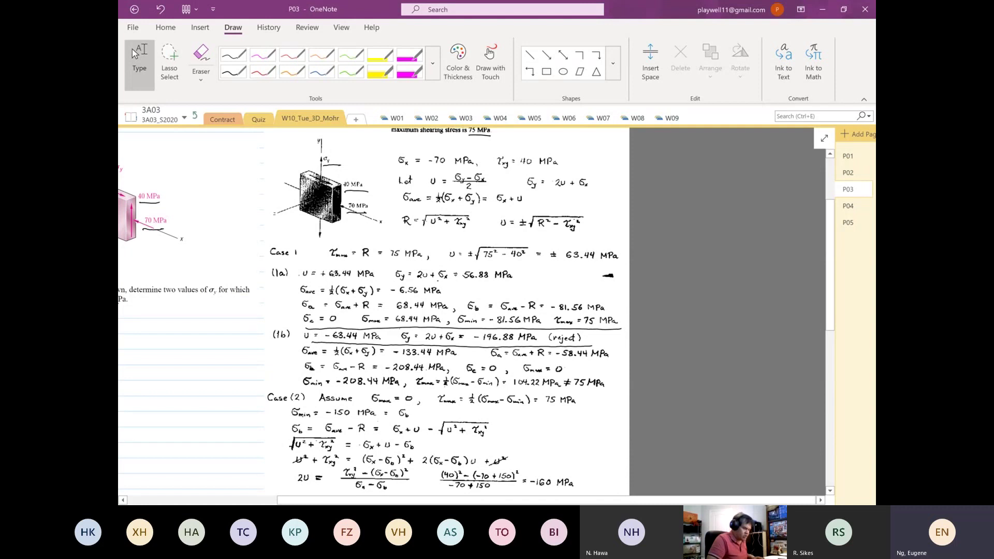
scroll(476, 311, left, 3)
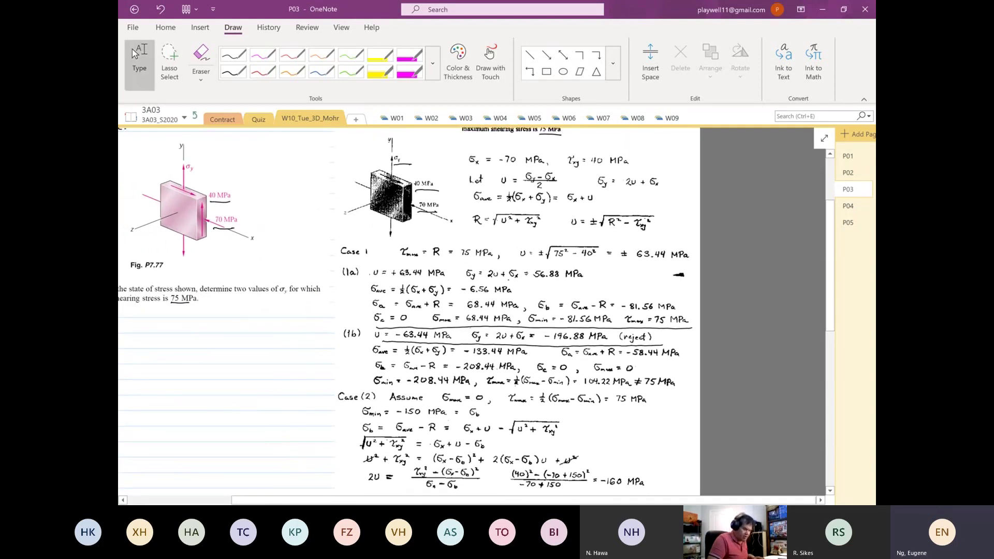
scroll(477, 310, down, 3)
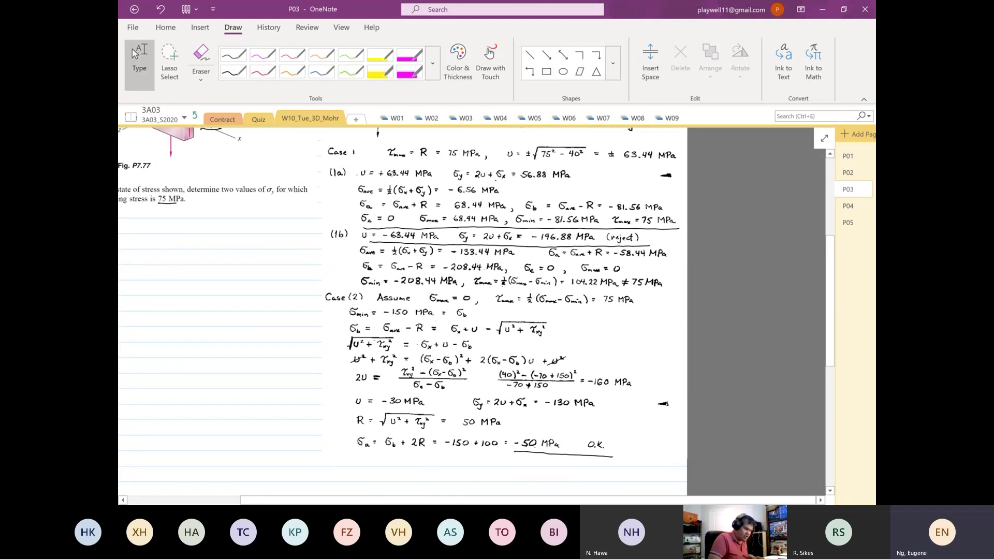
drag(640, 227, 646, 243)
drag(598, 434, 627, 444)
drag(633, 436, 636, 448)
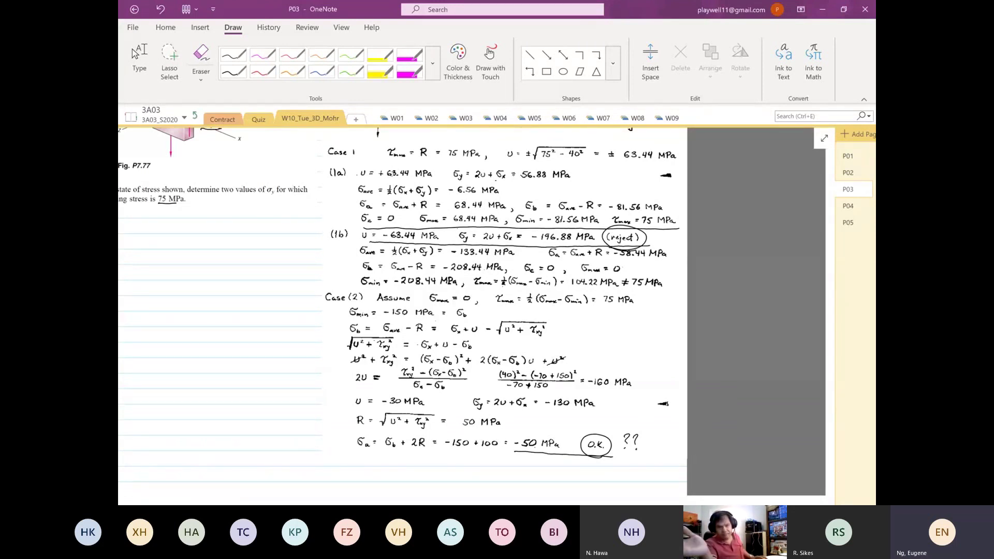
key(Escape)
scroll(466, 310, up, 2)
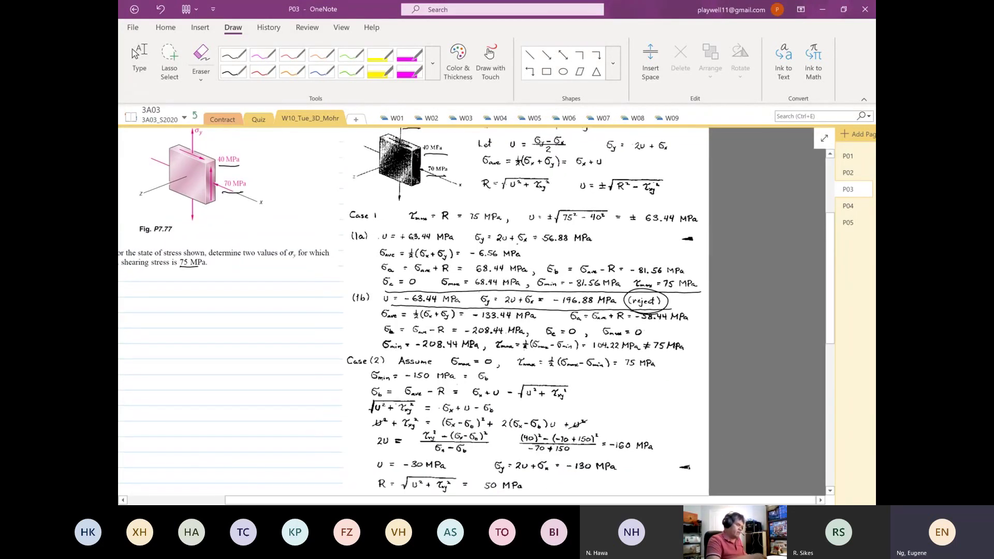
scroll(414, 310, up, 1)
scroll(414, 310, right, 1)
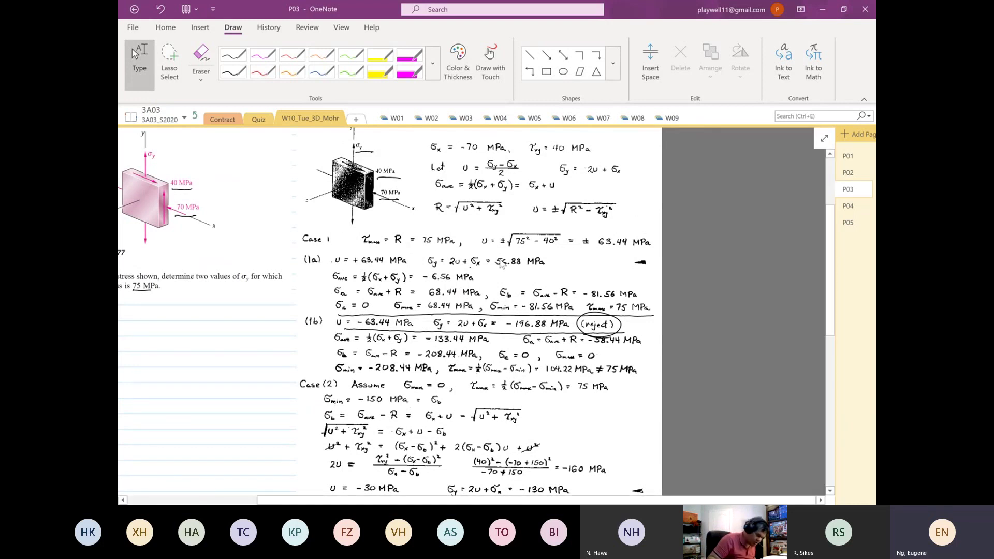
right_click(436, 236)
key(Escape)
click(849, 206)
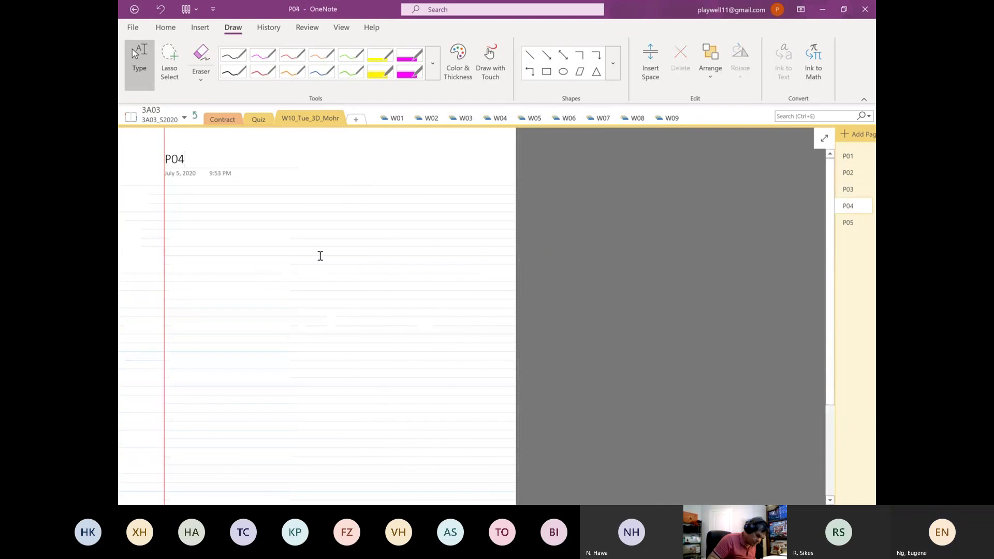
right_click(320, 256)
click(343, 311)
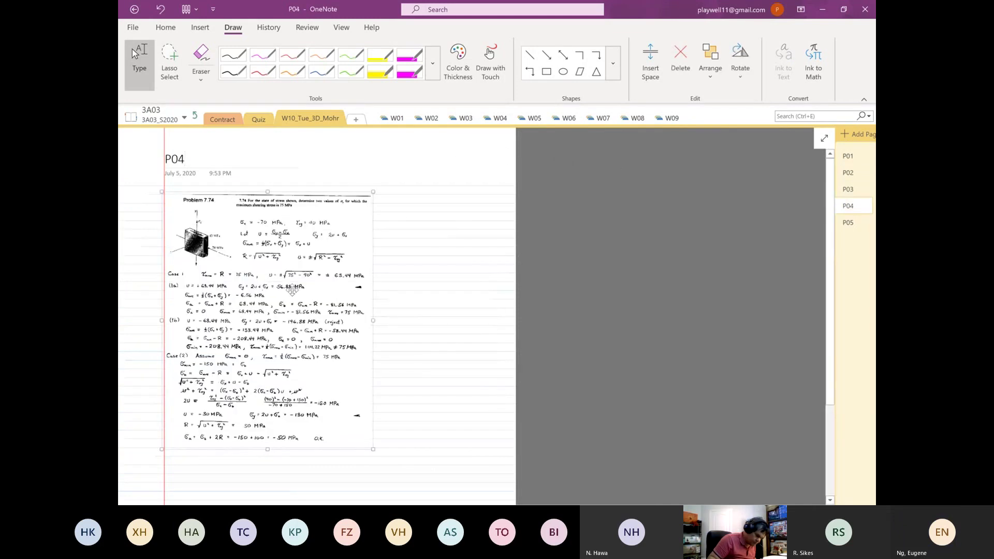
click(161, 9)
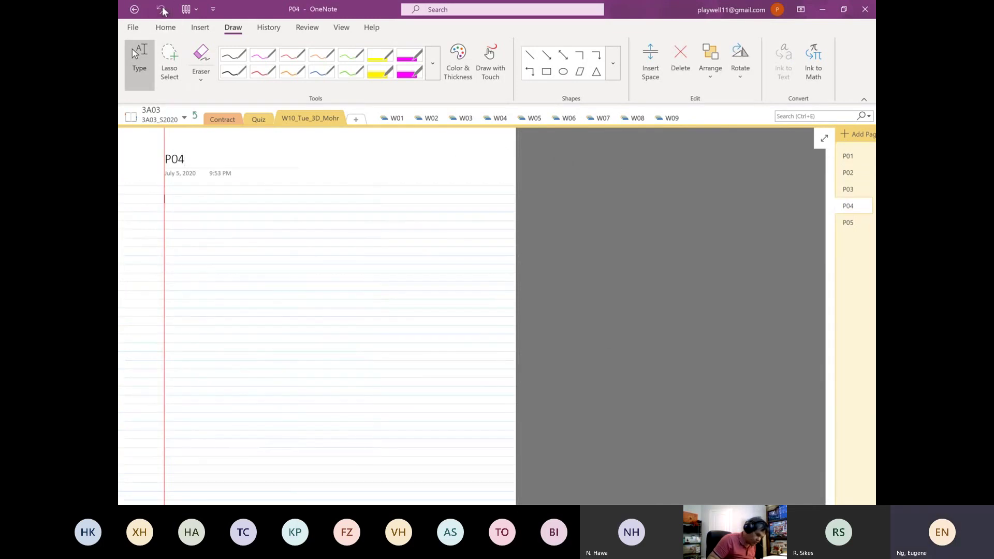
- Copy the problem 7.77 picture from page P03 and paste it below the title of page P04
click(848, 189)
click(210, 235)
right_click(247, 241)
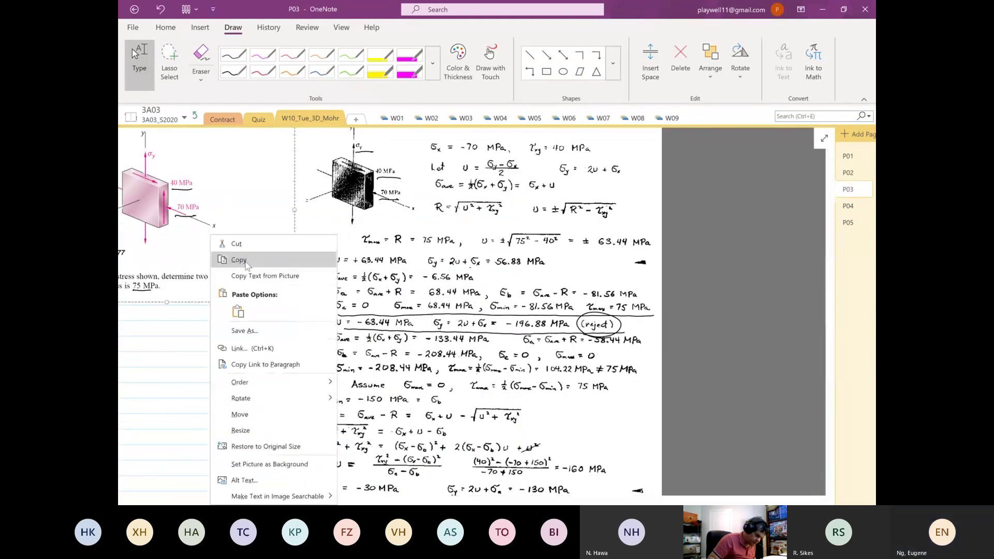
click(248, 261)
click(848, 206)
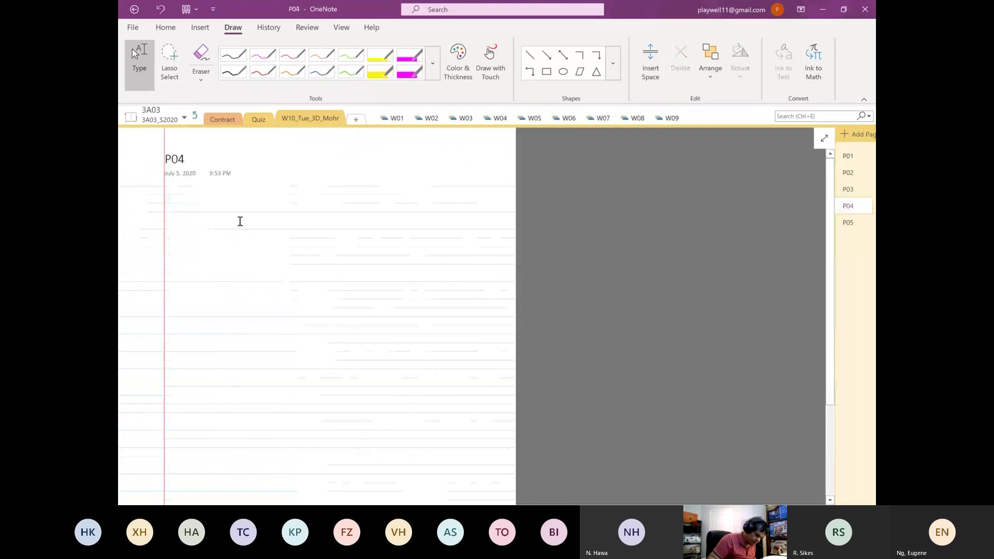
right_click(240, 220)
click(267, 280)
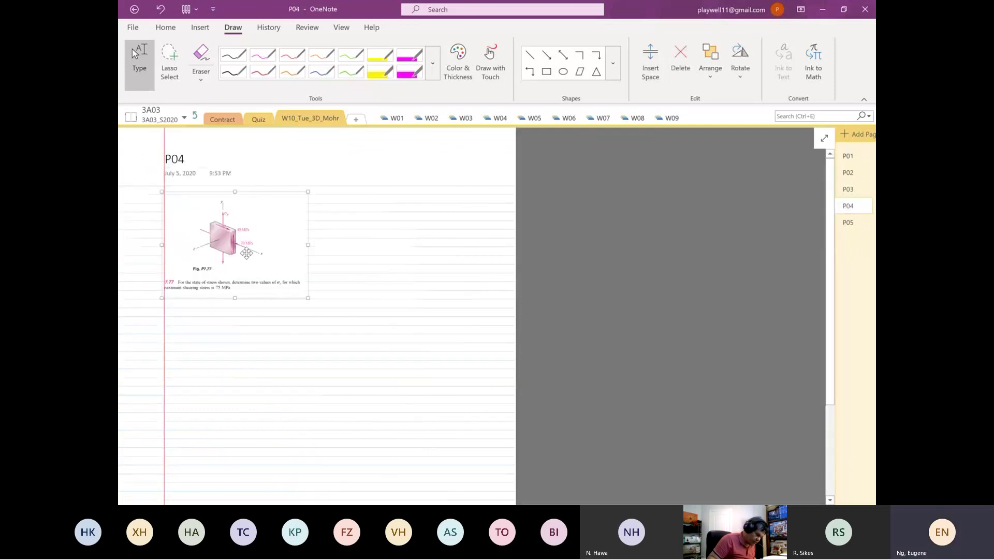
click(422, 228)
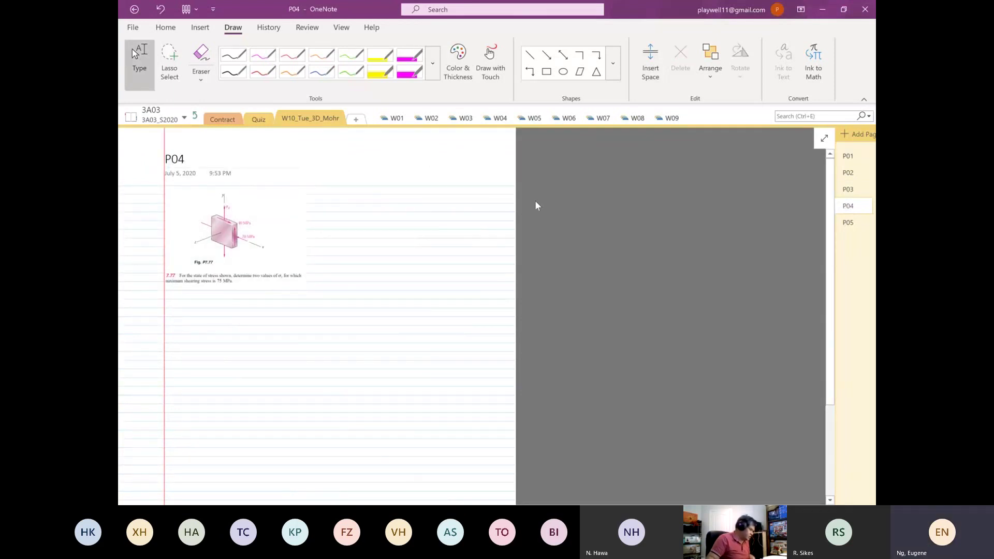
- Label the three visible faces of the stress element with circled letters X, Y and Z in magenta ink, each with a leader line
scroll(536, 205, up, 5)
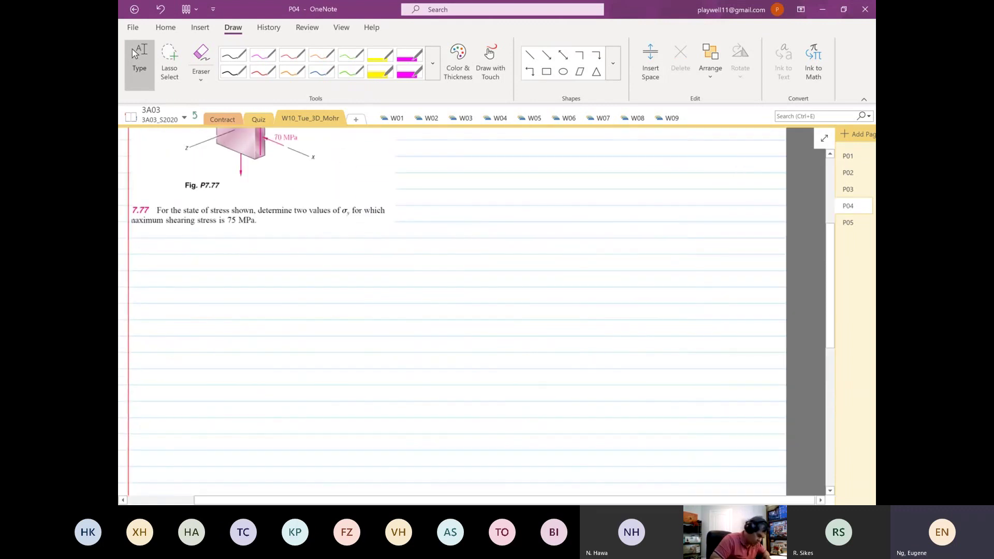
scroll(476, 310, up, 1)
scroll(476, 311, left, 1)
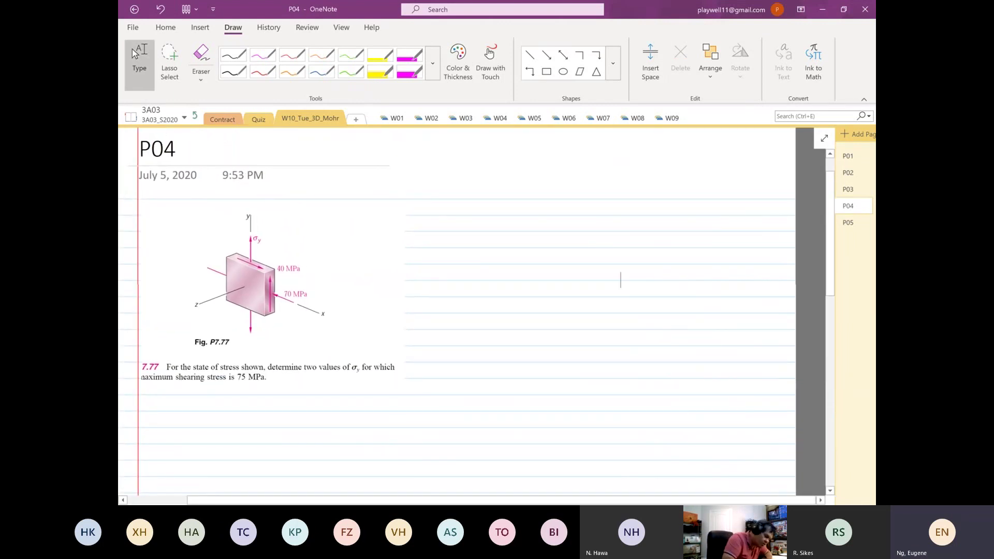
click(271, 51)
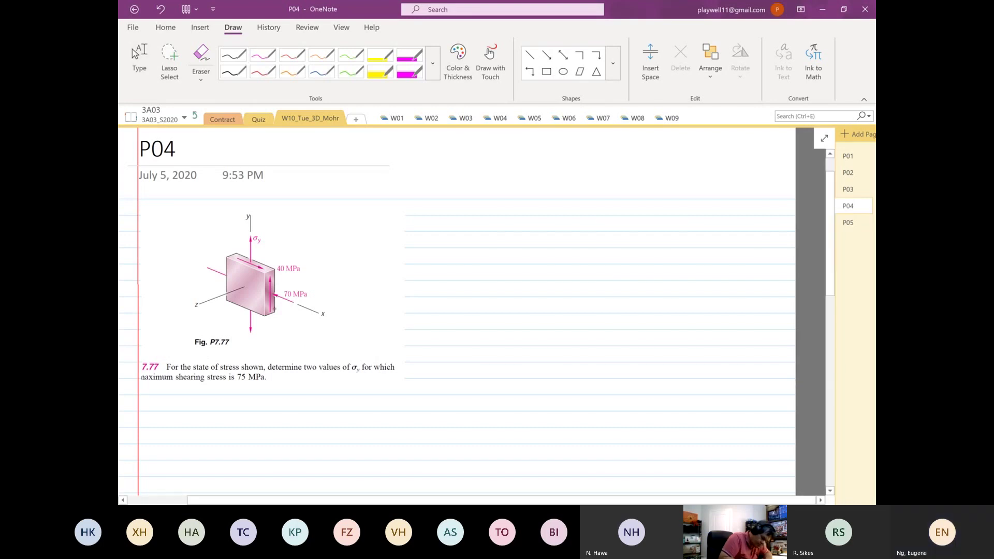
mouse_move(275, 308)
mouse_down()
mouse_move(302, 326)
mouse_move(307, 315)
mouse_up()
mouse_move(231, 230)
mouse_down()
mouse_move(238, 257)
mouse_move(231, 231)
mouse_up()
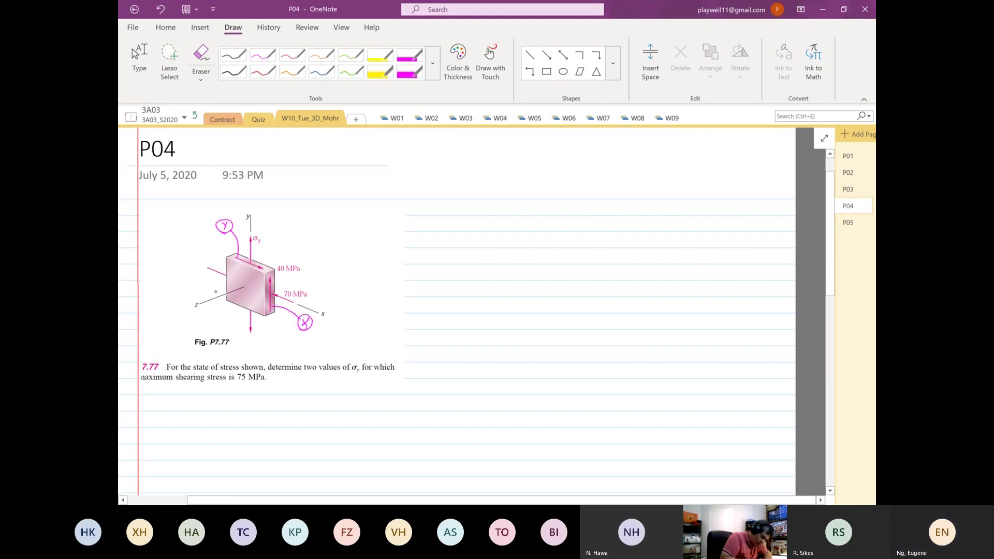
mouse_move(230, 282)
mouse_down()
mouse_move(200, 294)
mouse_move(202, 286)
mouse_up()
- Handwrite "τmax = 75×10⁶ Pa" in black ink in the blank area beside the problem 7.77 picture
click(233, 55)
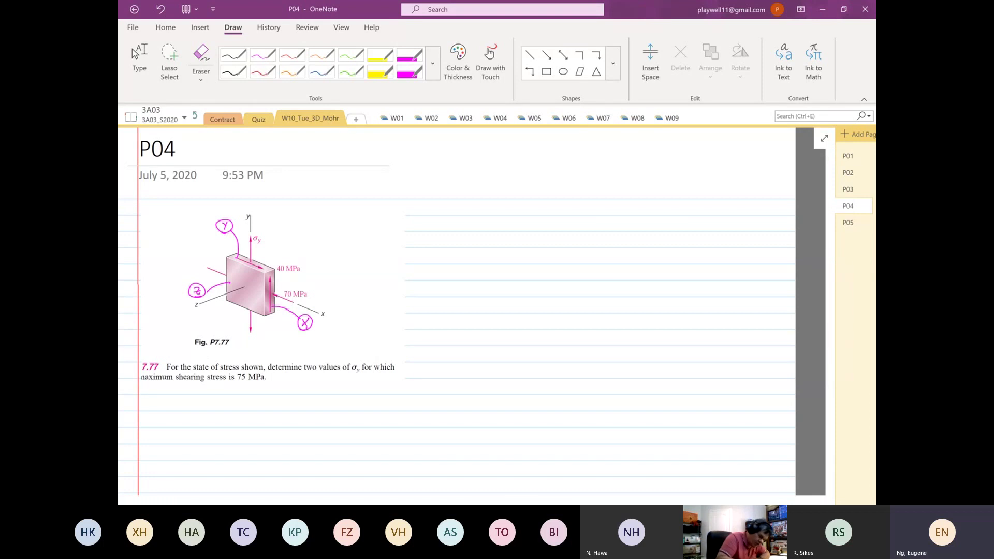
scroll(501, 411, up, 3)
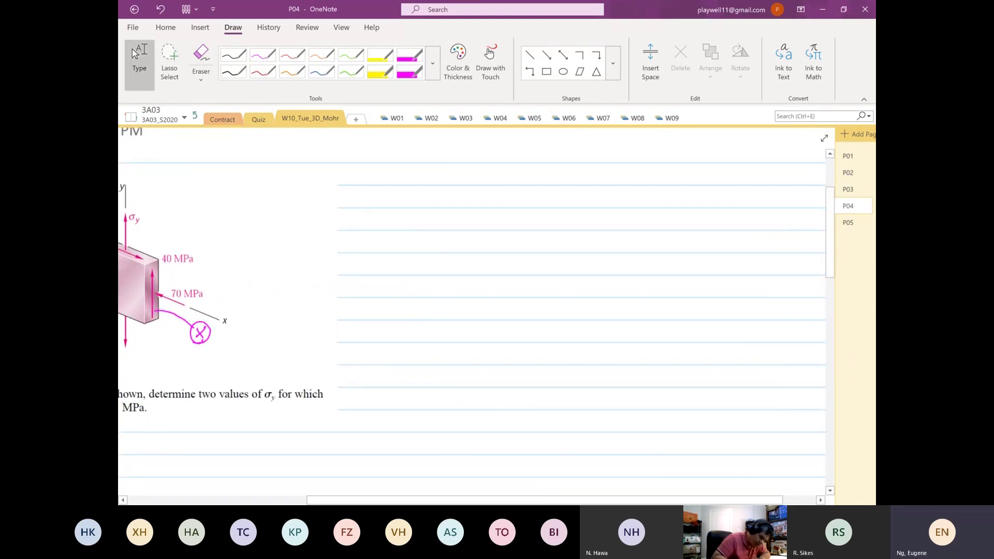
scroll(501, 411, up, 1)
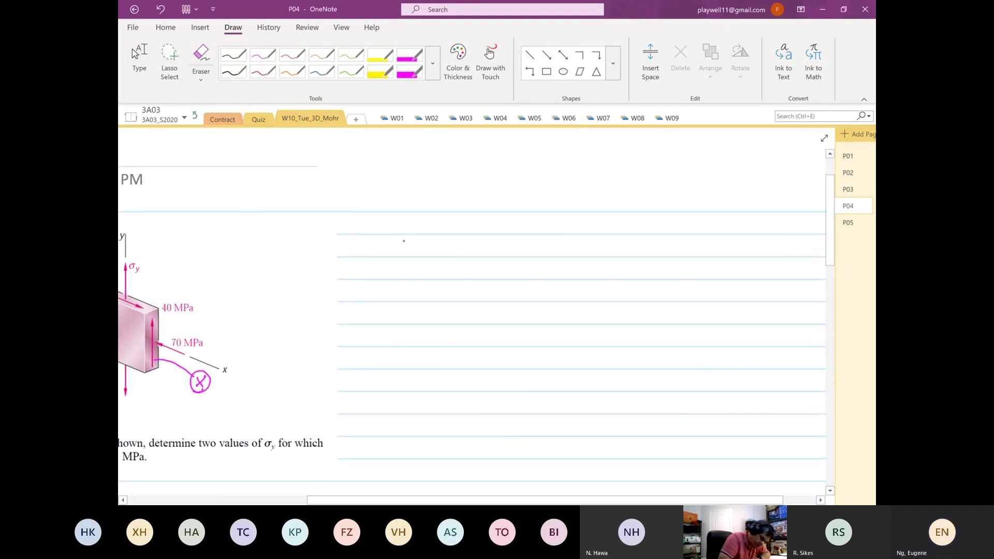
mouse_move(401, 241)
mouse_down()
mouse_move(413, 239)
mouse_move(410, 256)
mouse_move(435, 256)
mouse_up()
drag(435, 250, 442, 256)
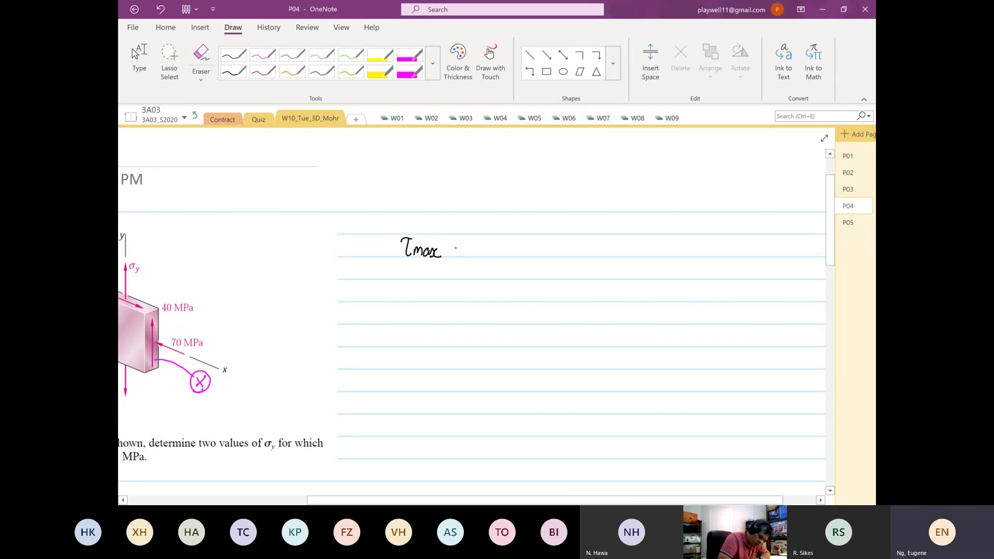
drag(454, 251, 491, 254)
drag(490, 245, 483, 254)
mouse_move(495, 243)
mouse_down()
mouse_move(495, 255)
mouse_move(502, 243)
mouse_move(518, 255)
mouse_up()
drag(518, 243, 531, 255)
click(534, 253)
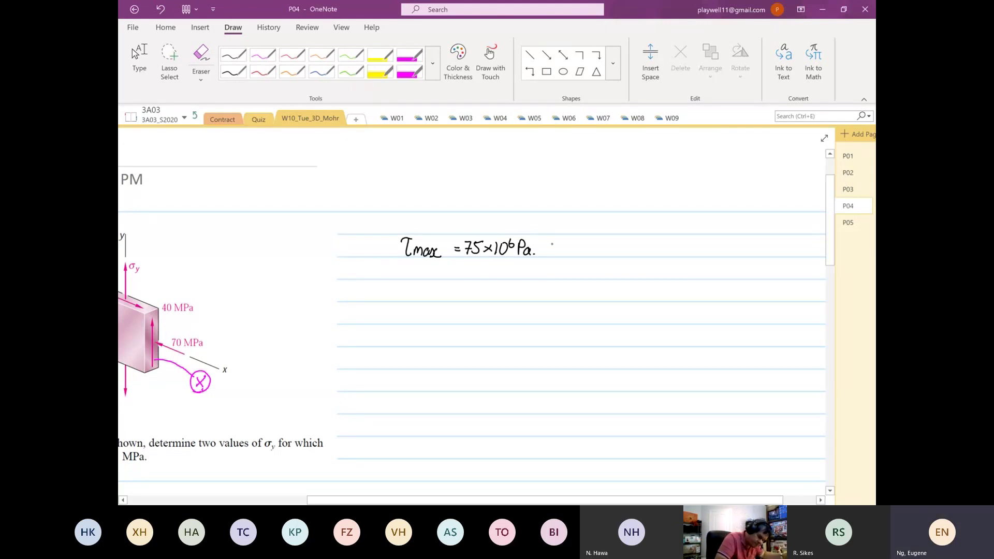
- Handwrite "(Radius of circle." in black ink after "τmax = 75×10⁶ Pa"
mouse_move(554, 239)
mouse_down()
mouse_move(552, 257)
mouse_move(576, 256)
mouse_move(584, 238)
mouse_move(616, 262)
mouse_move(669, 256)
mouse_up()
click(671, 255)
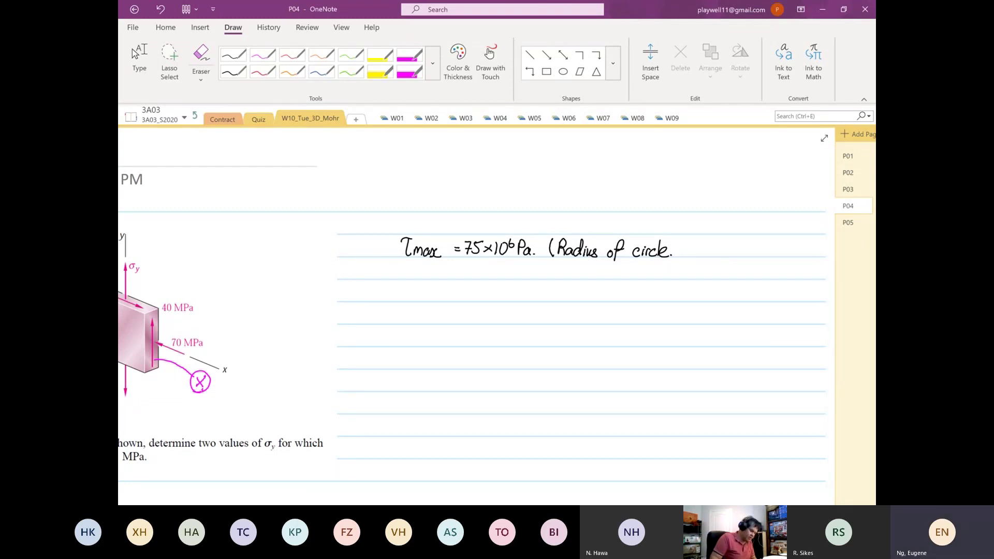
scroll(472, 326, left, 3)
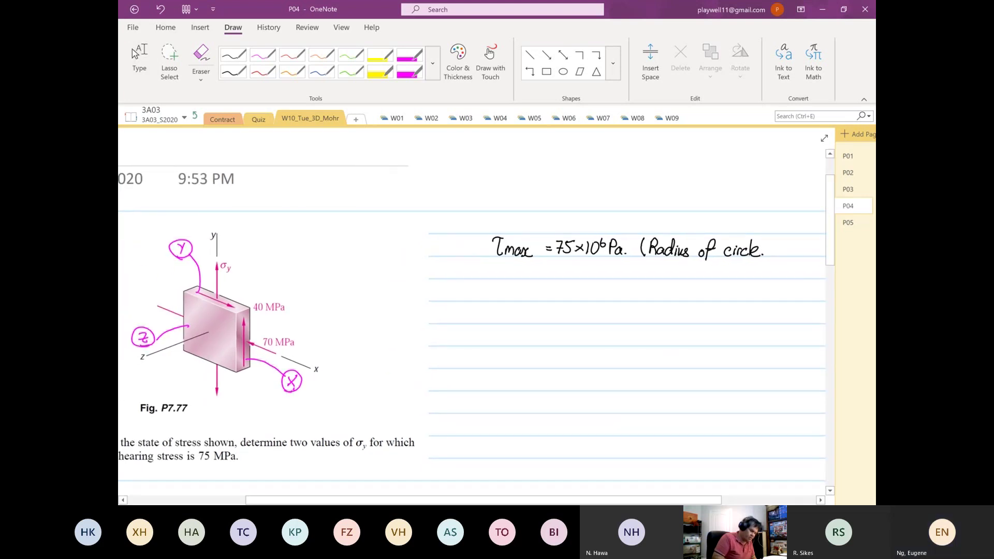
key(Escape)
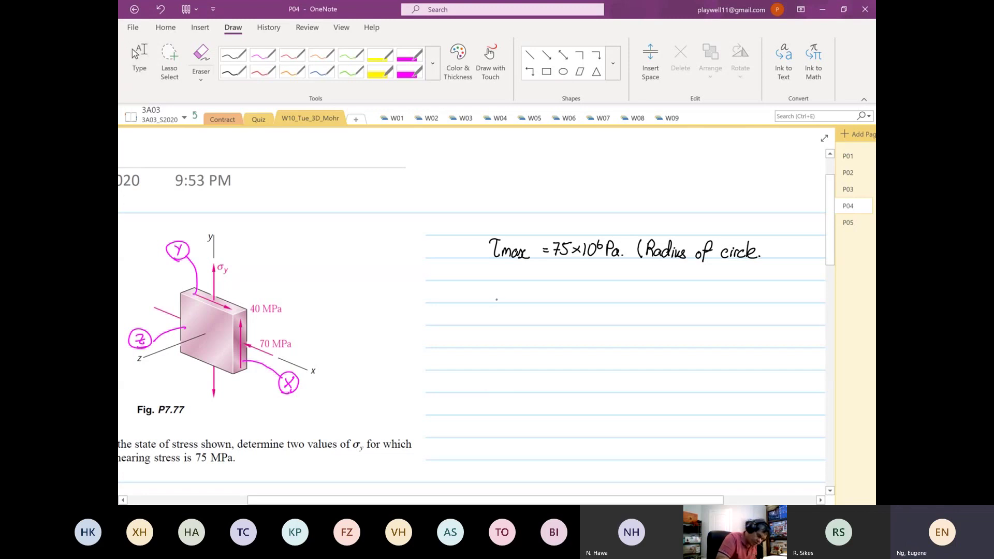
- Handwrite "σz = 0" below the τmax line, followed on the same line by "σmax = 2R = 150×10⁶ Pa"
mouse_move(498, 292)
mouse_down()
mouse_move(509, 303)
mouse_move(524, 292)
mouse_up()
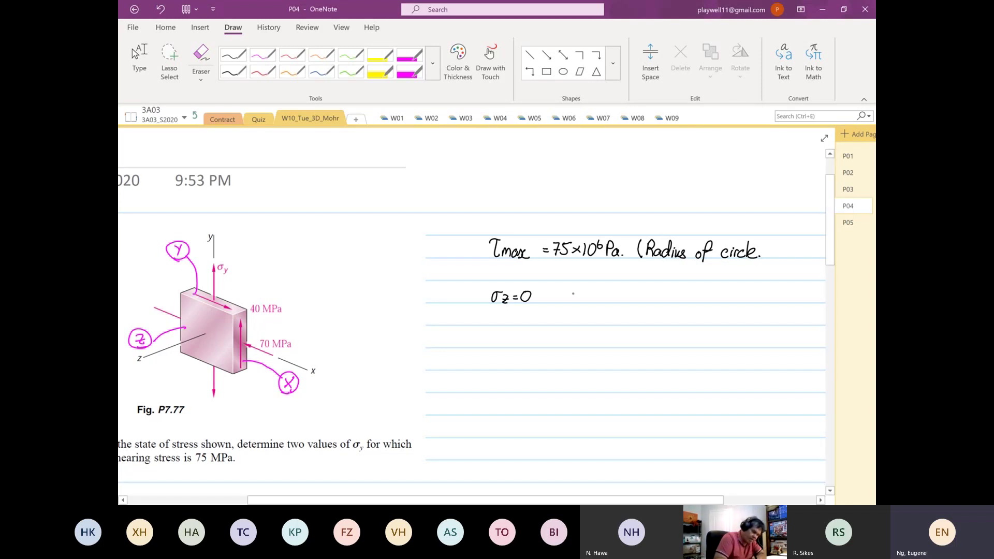
drag(580, 293, 648, 301)
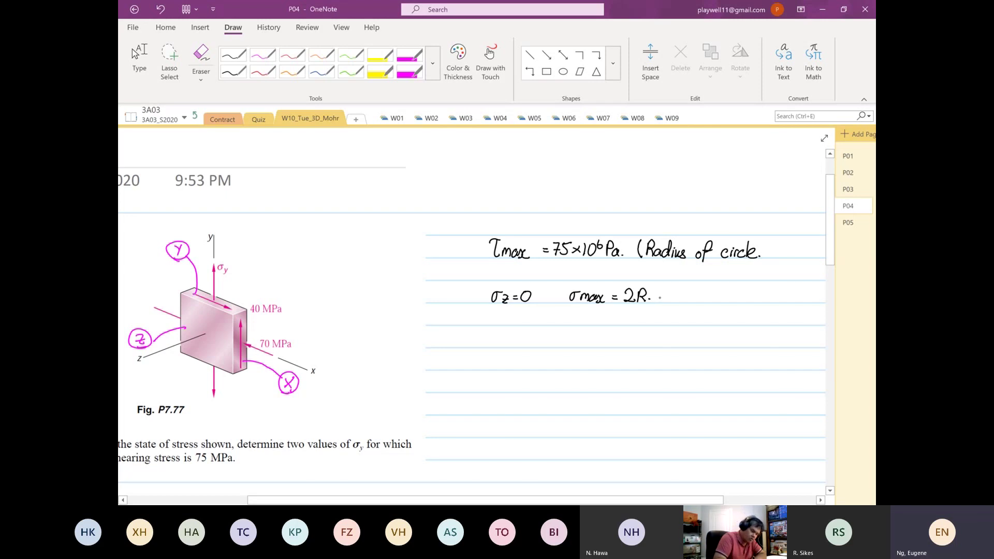
click(675, 296)
drag(660, 299, 689, 291)
drag(693, 291, 744, 300)
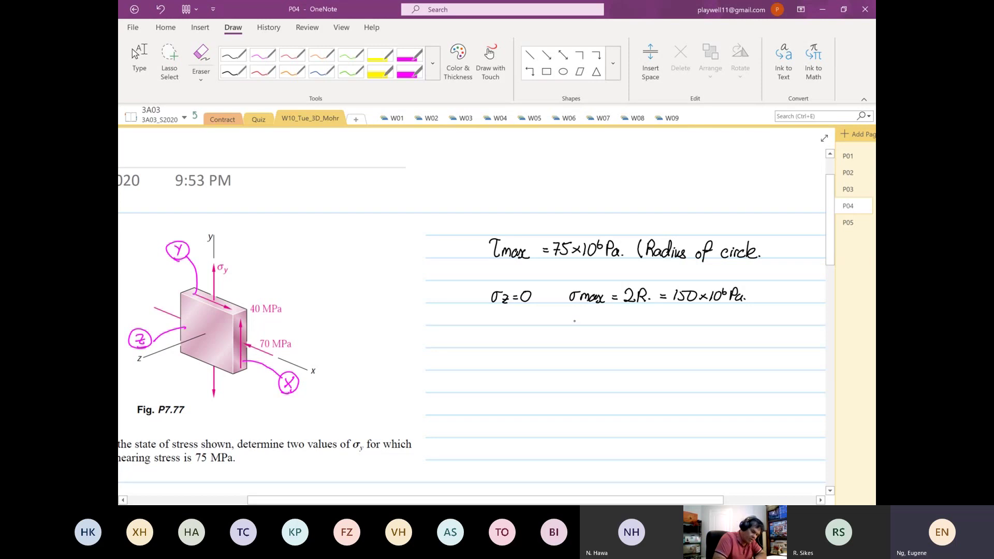
- Handwrite "σmin = −2R = −150×10⁶ Pa" below the σmax line and underline "σz = 0"
drag(575, 316, 586, 324)
drag(589, 319, 618, 315)
drag(612, 320, 618, 320)
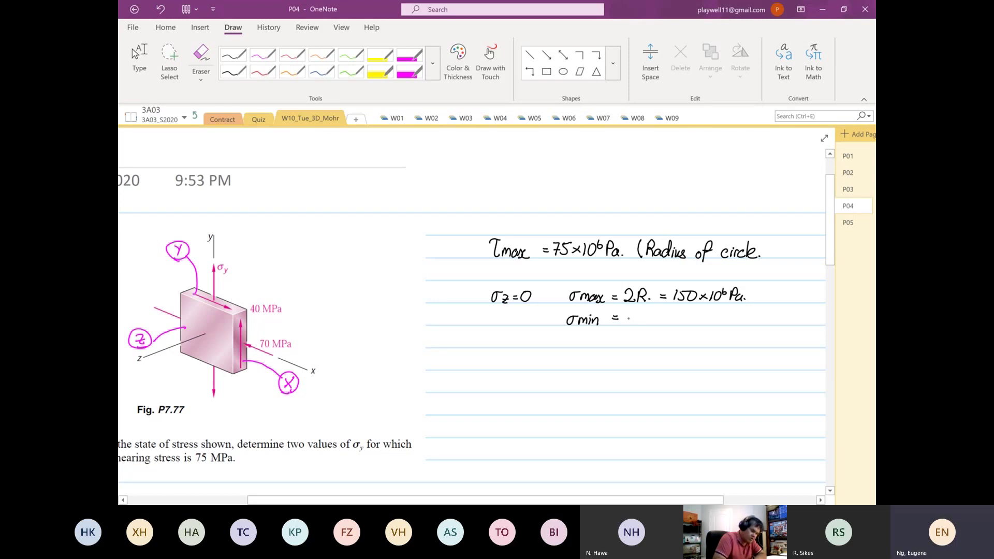
mouse_move(632, 314)
mouse_down()
mouse_move(648, 324)
mouse_move(700, 313)
mouse_up()
drag(712, 317, 731, 325)
drag(735, 320, 741, 323)
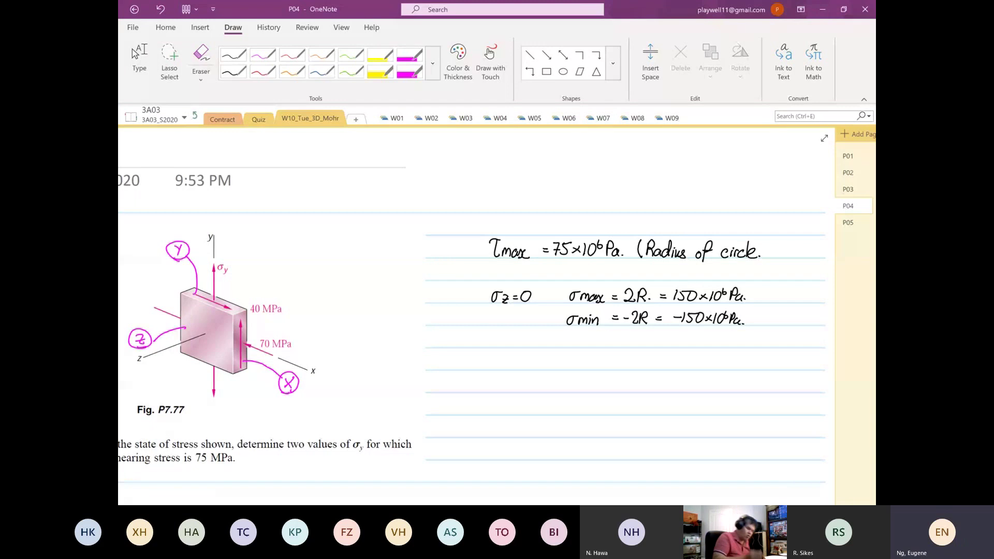
drag(495, 309, 524, 308)
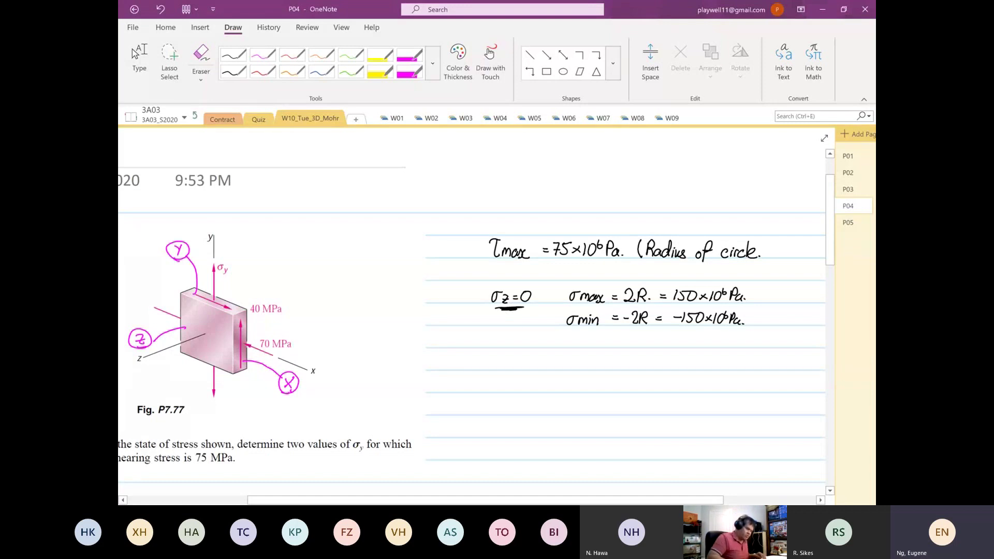
- Change the page background from ruled lines to the finest grid lines
scroll(473, 311, down, 5)
scroll(472, 311, left, 2)
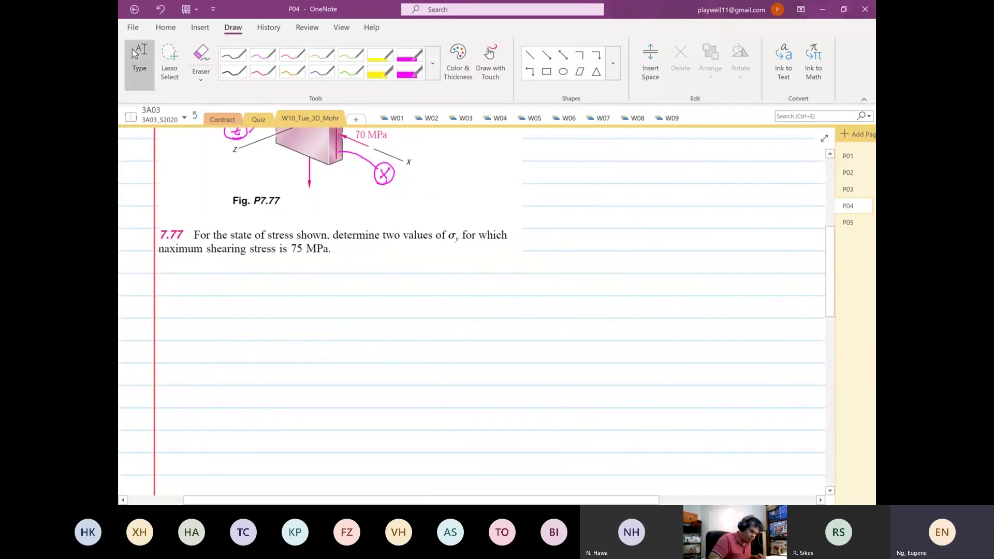
scroll(473, 310, up, 1)
scroll(472, 310, right, 1)
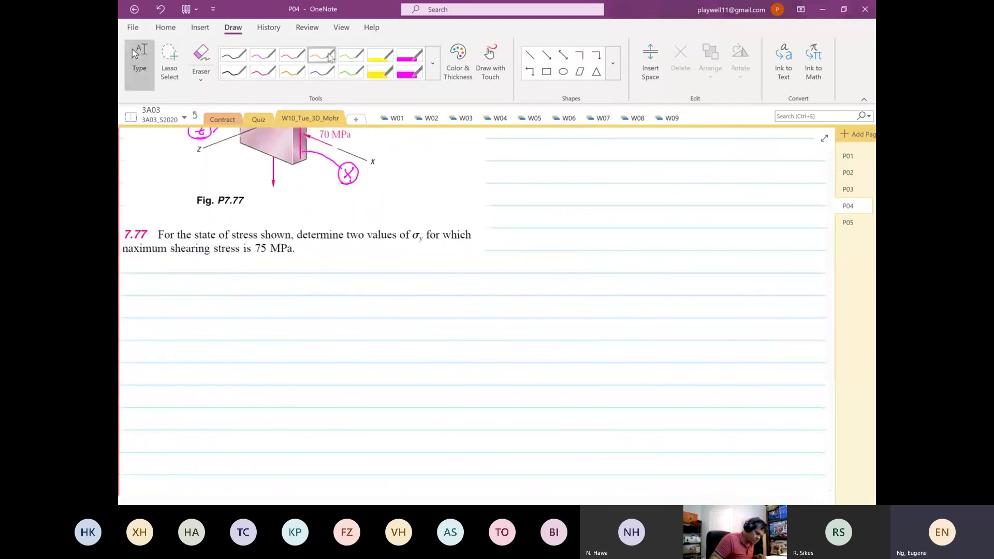
click(342, 26)
click(279, 86)
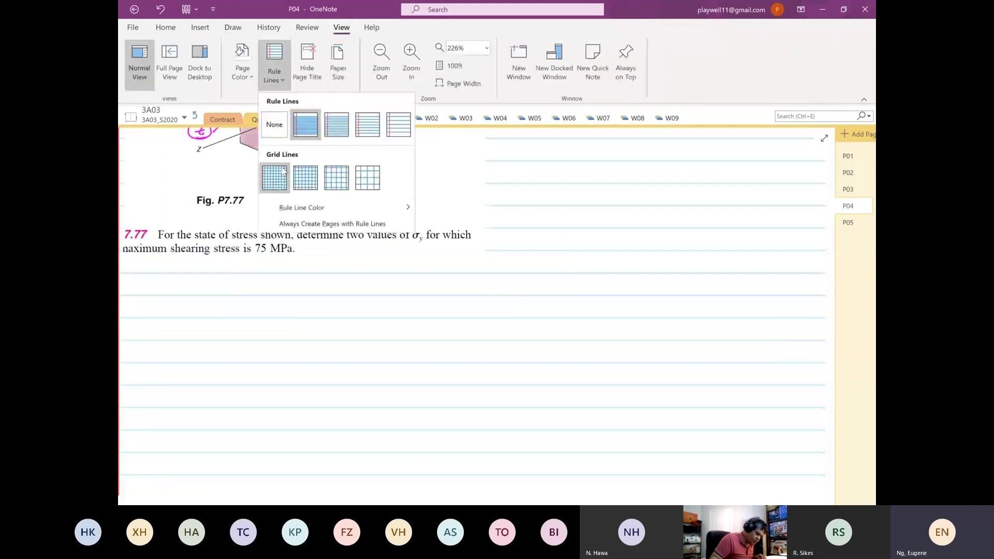
click(274, 177)
- Draw a long horizontal arrow across the blank grid below the problem 7.77 text as the normal-stress axis
scroll(381, 200, down, 3)
scroll(381, 199, left, 2)
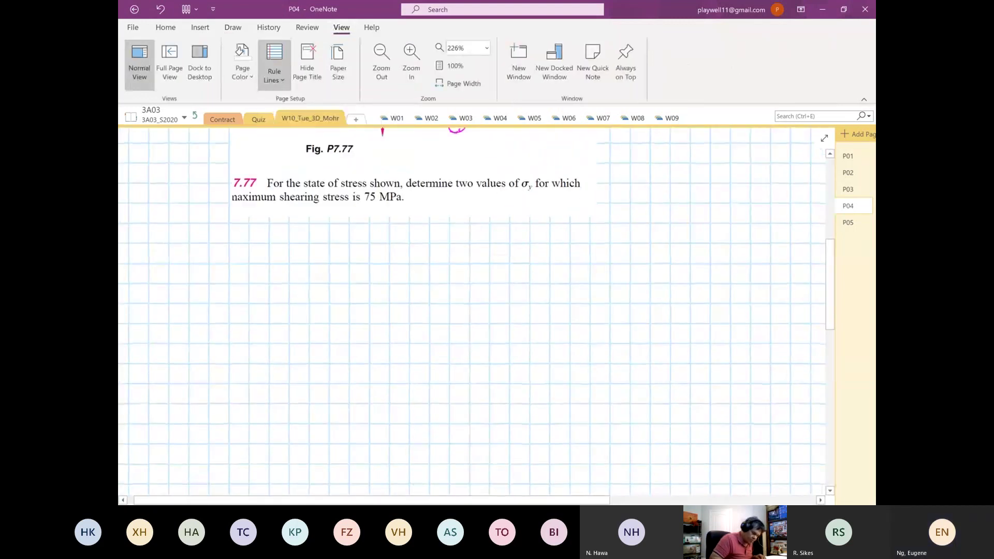
scroll(472, 311, down, 1)
scroll(472, 311, right, 1)
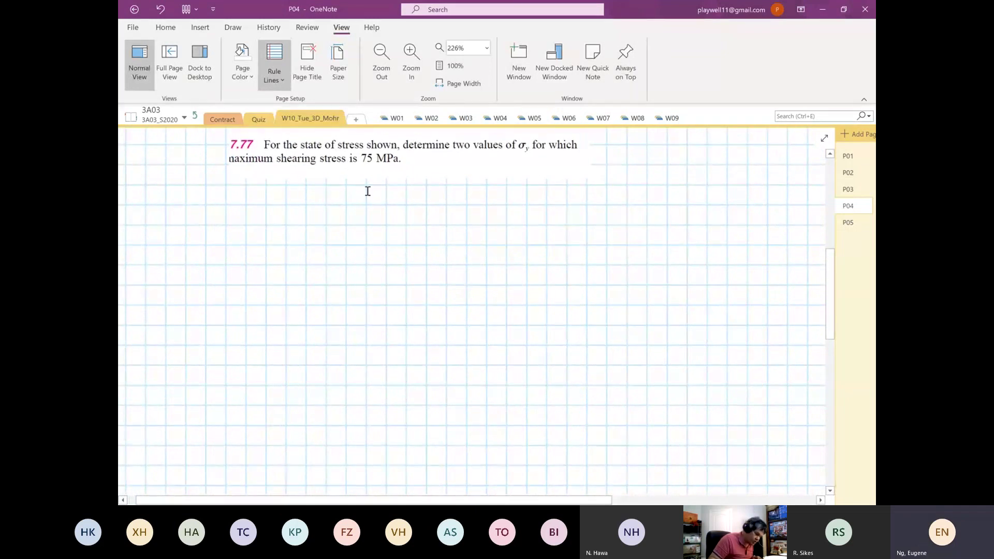
click(236, 28)
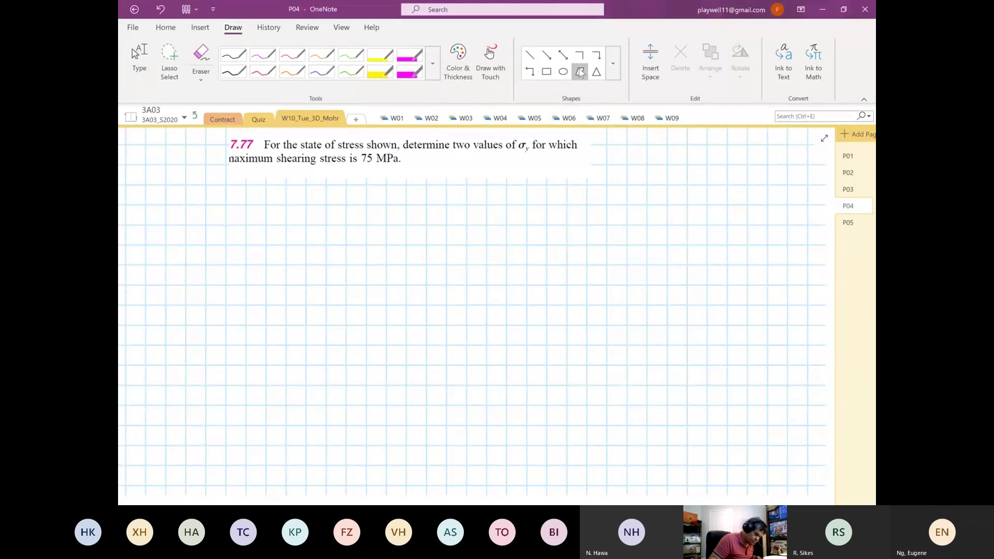
click(546, 54)
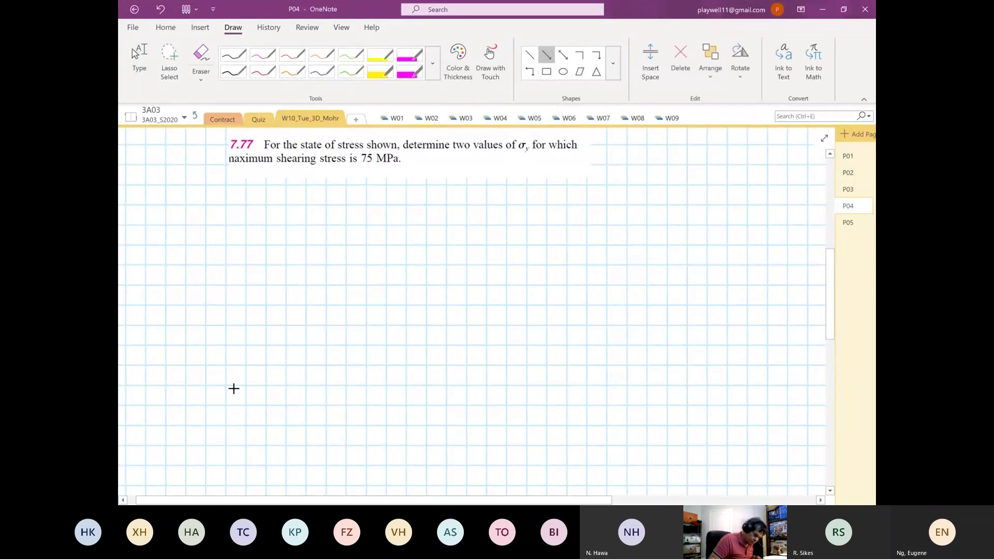
drag(239, 386, 800, 386)
click(607, 301)
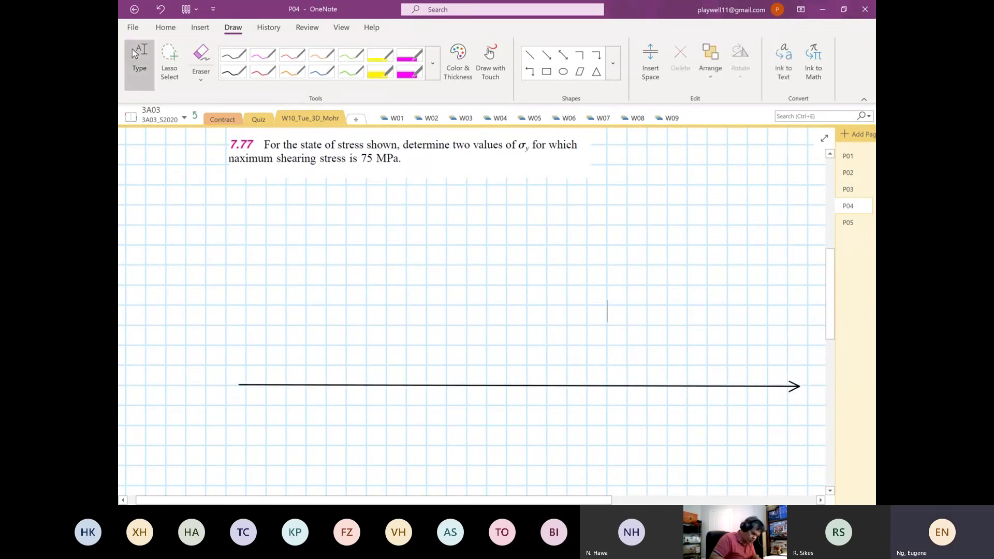
- Handwrite the scale labels −180 to 0 in increments of 20 below the horizontal axis, one every two grid squares
scroll(608, 300, up, 3)
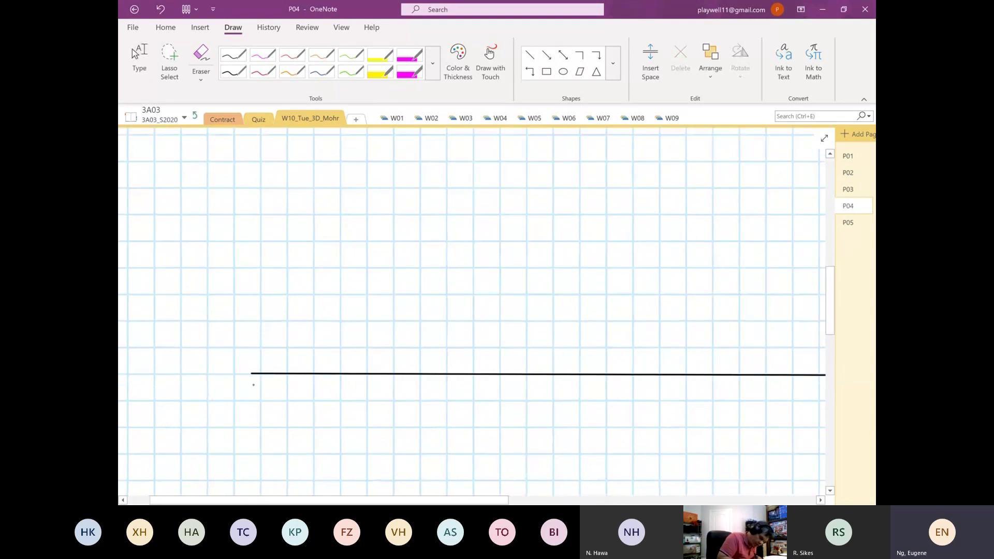
drag(247, 384, 264, 379)
drag(274, 378, 311, 389)
drag(317, 378, 363, 384)
drag(366, 378, 375, 388)
mouse_move(380, 378)
mouse_down()
mouse_move(426, 390)
mouse_move(431, 379)
mouse_move(467, 383)
mouse_up()
mouse_move(471, 378)
mouse_down()
mouse_move(470, 388)
mouse_move(476, 379)
mouse_move(518, 383)
mouse_up()
drag(524, 378, 524, 379)
drag(532, 379, 530, 379)
drag(569, 384, 577, 387)
drag(589, 378, 635, 390)
drag(642, 379, 690, 389)
drag(694, 379, 737, 379)
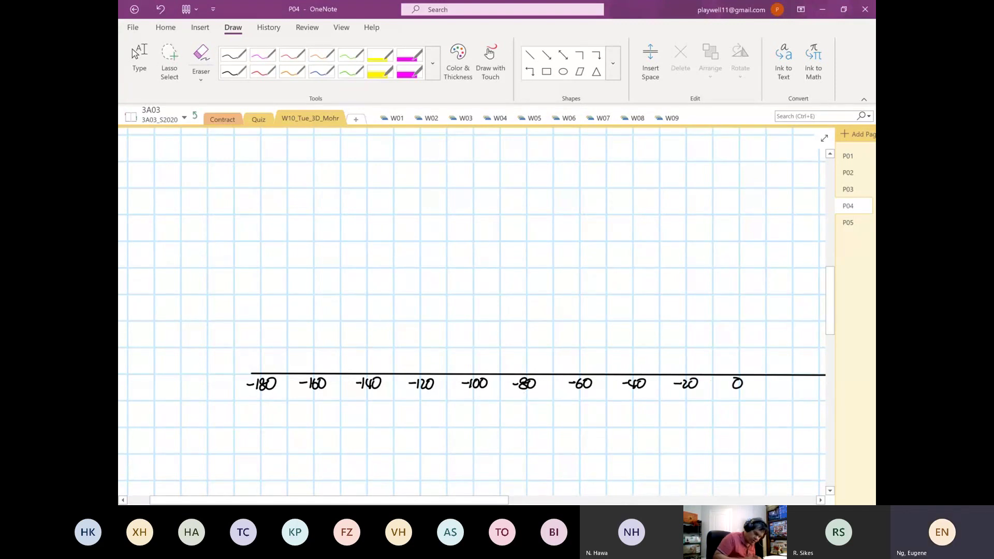
- Continue the horizontal scale with handwritten labels 20 to 180 in increments of 20
scroll(472, 312, right, 5)
scroll(485, 353, right, 1)
drag(482, 352, 646, 352)
drag(655, 351, 696, 359)
drag(704, 352, 757, 359)
drag(760, 352, 759, 352)
scroll(472, 316, right, 3)
drag(675, 351, 682, 360)
drag(689, 350, 728, 359)
drag(738, 351, 792, 351)
- Extend the horizontal axis arrow past the 180 label and handwrite "σ" at its tip
click(139, 64)
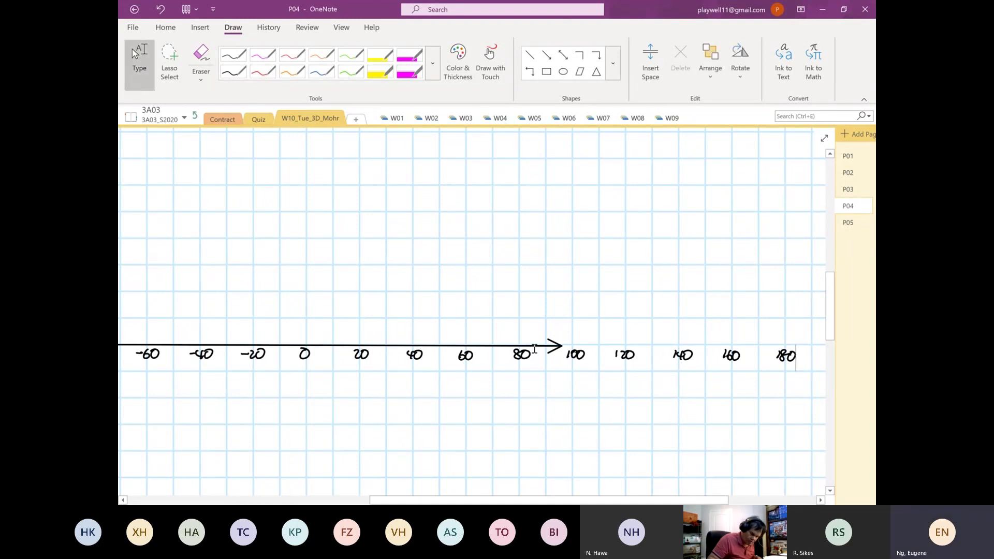
click(535, 344)
click(670, 412)
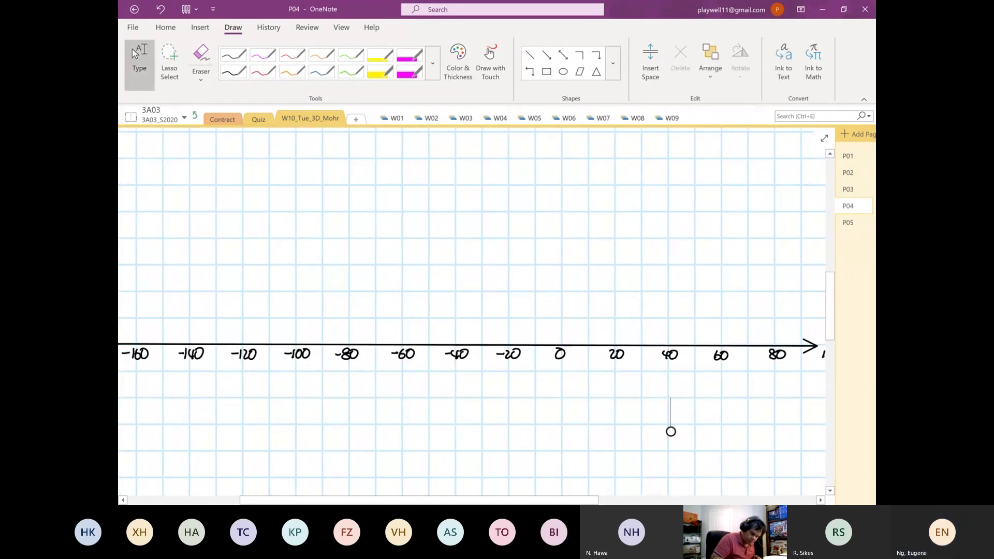
scroll(473, 316, down, 6)
scroll(473, 315, up, 3)
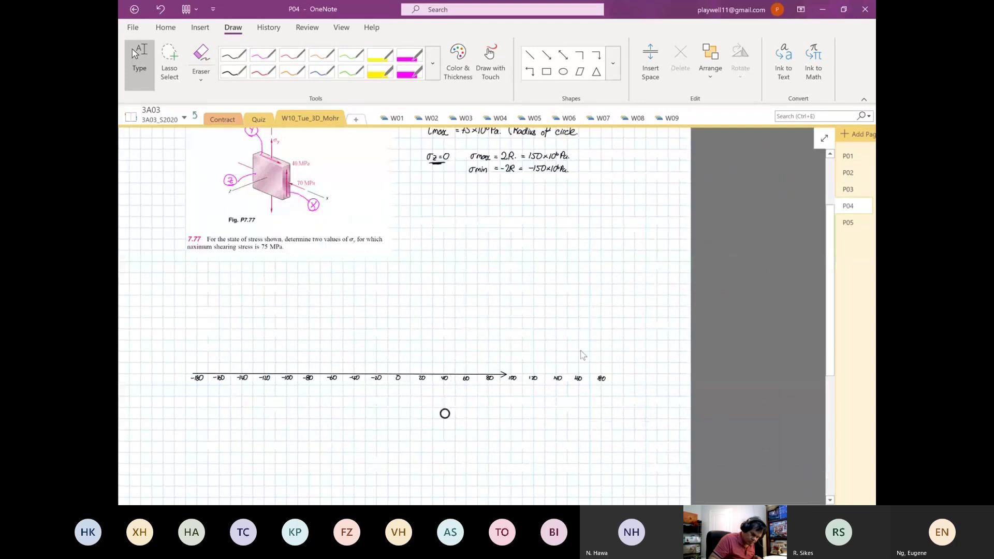
click(481, 373)
drag(505, 374, 626, 374)
click(637, 330)
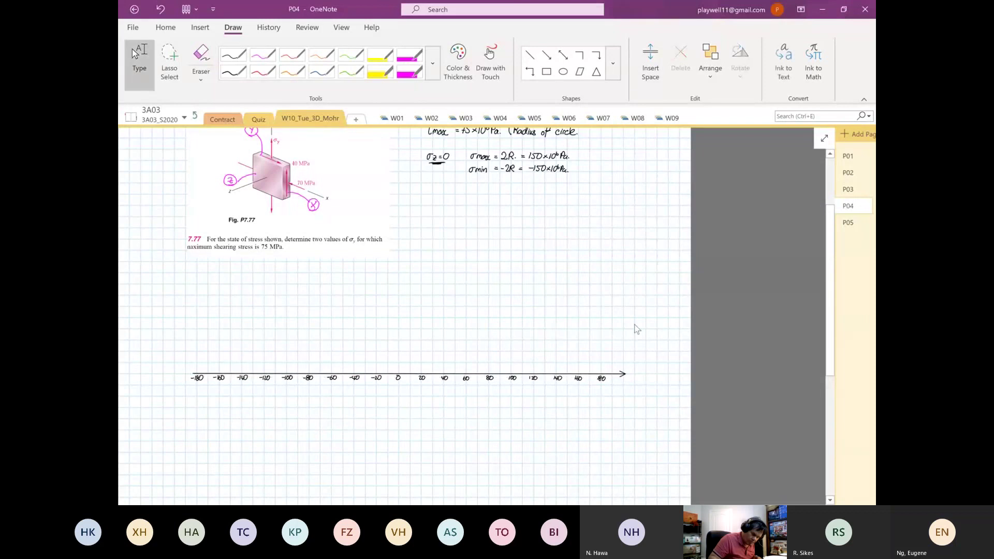
drag(635, 379, 636, 381)
scroll(637, 381, down, 1)
scroll(404, 316, down, 1)
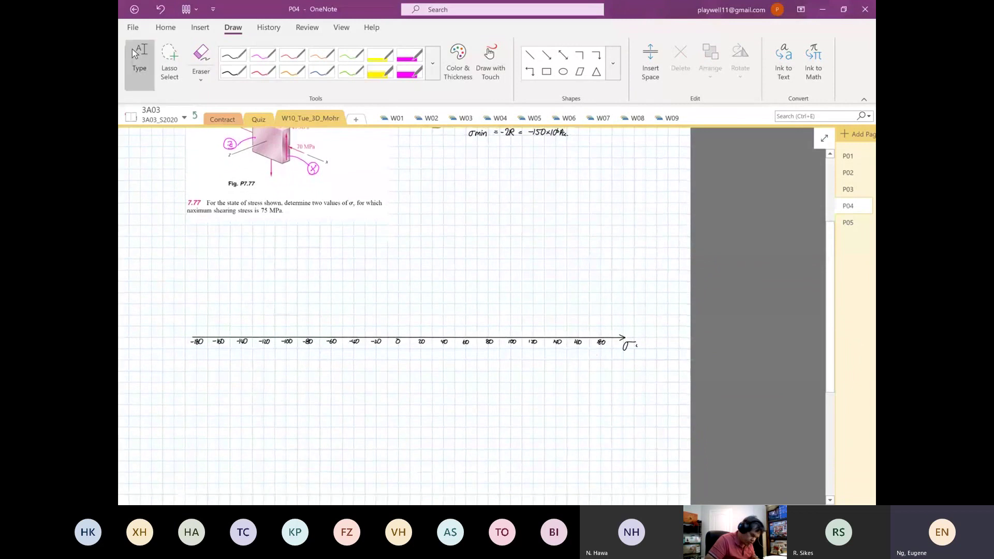
- Draw a vertical upward arrow through the 0 mark, extending above and below the horizontal axis
scroll(403, 316, up, 2)
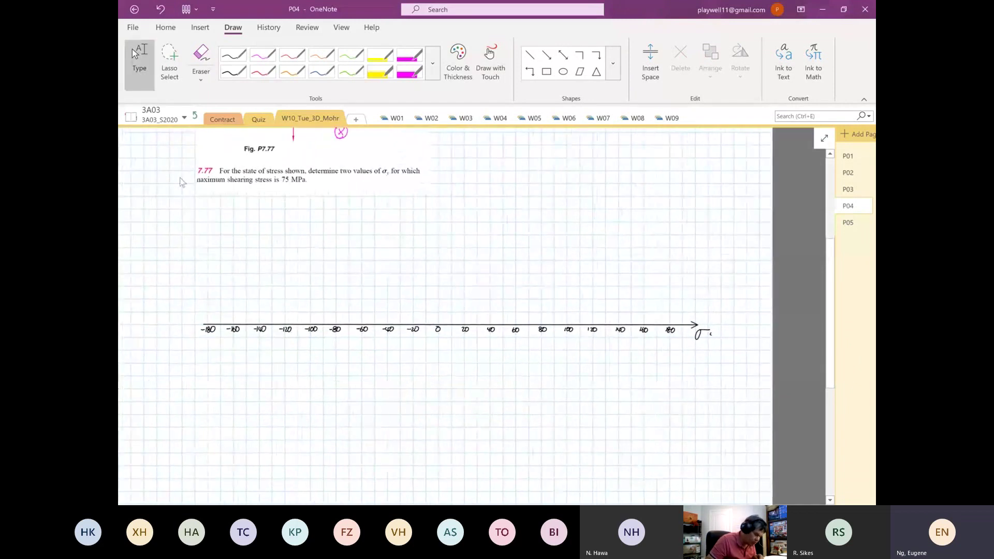
click(547, 56)
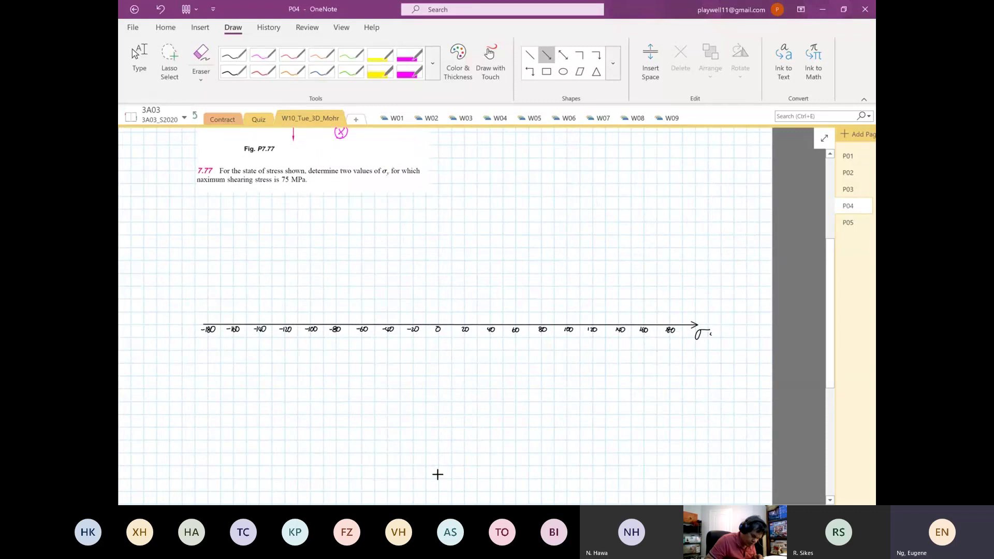
drag(438, 479, 439, 198)
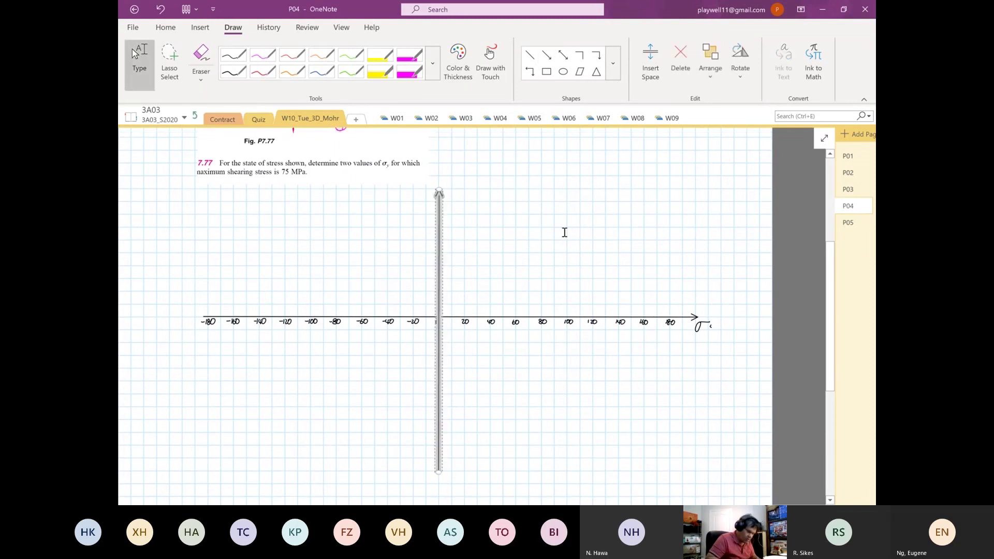
click(519, 459)
- Label the upper half of the vertical axis 20, 40, 60, 80 and 100, and write "τ" with a rotation arrow beside its tip
scroll(519, 459, up, 5)
scroll(619, 493, down, 3)
drag(475, 337, 481, 346)
drag(485, 337, 485, 338)
mouse_move(478, 294)
mouse_down()
mouse_move(481, 303)
mouse_move(487, 293)
mouse_up()
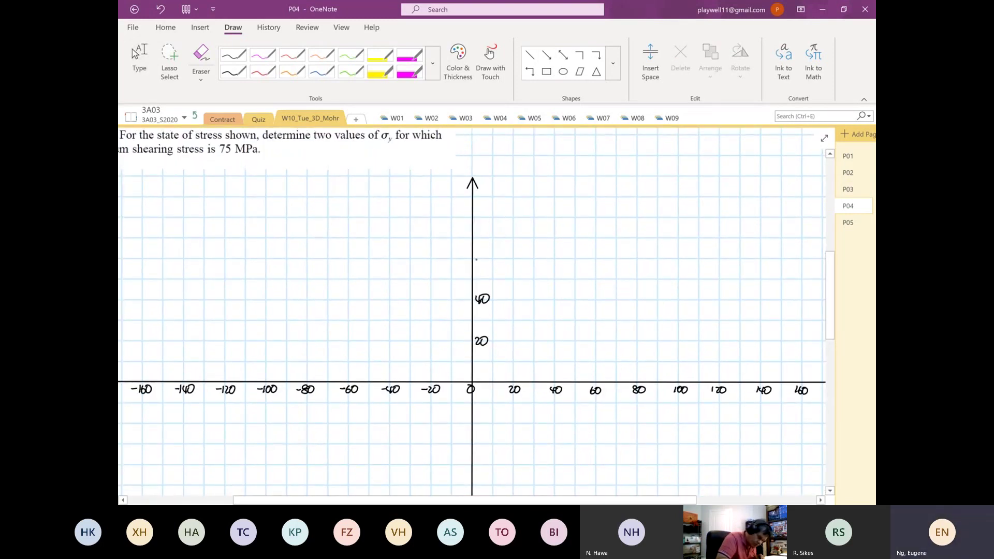
drag(480, 254, 486, 252)
drag(482, 210, 487, 212)
mouse_move(481, 177)
mouse_down()
mouse_move(479, 185)
mouse_move(509, 180)
mouse_up()
drag(516, 172, 523, 181)
- Label the lower half of the vertical axis −20, −40, −60, −80 and −100, and draw a curved rotation arrow at its end
scroll(472, 310, down, 2)
scroll(469, 322, down, 1)
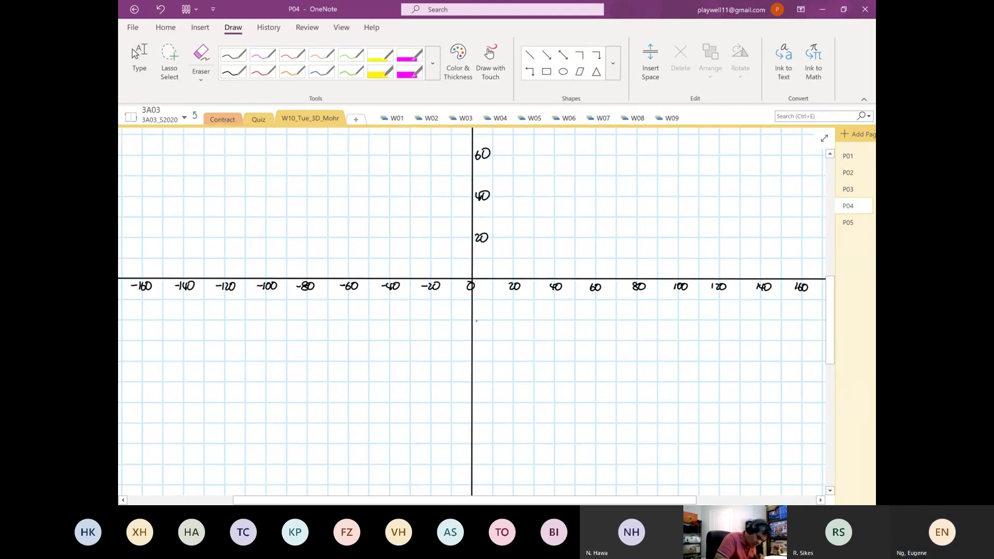
drag(476, 320, 489, 325)
drag(492, 316, 491, 316)
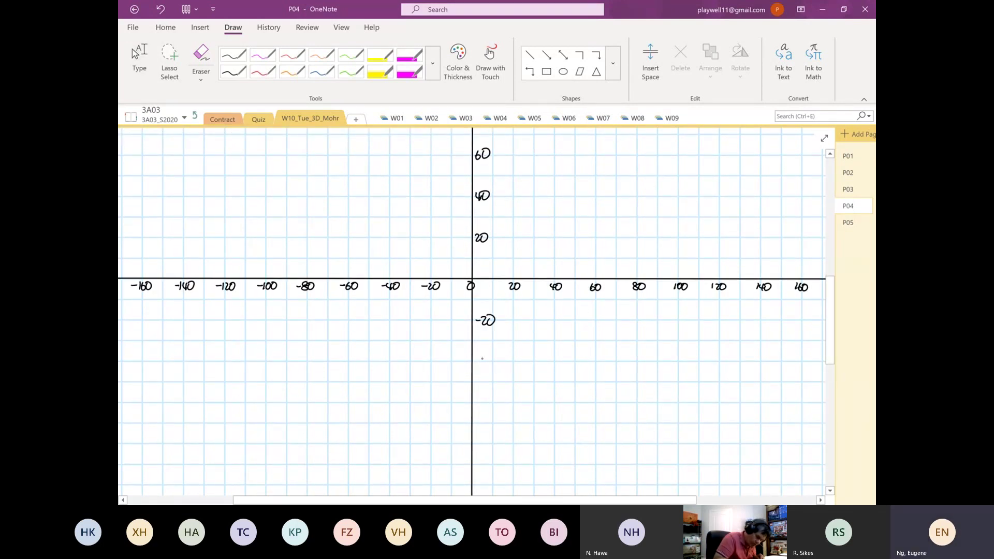
drag(489, 355, 489, 365)
drag(495, 355, 495, 355)
drag(486, 397, 483, 403)
drag(492, 397, 492, 398)
drag(490, 438, 487, 438)
drag(494, 438, 482, 422)
scroll(471, 311, down, 2)
drag(490, 413, 490, 414)
drag(497, 414, 497, 414)
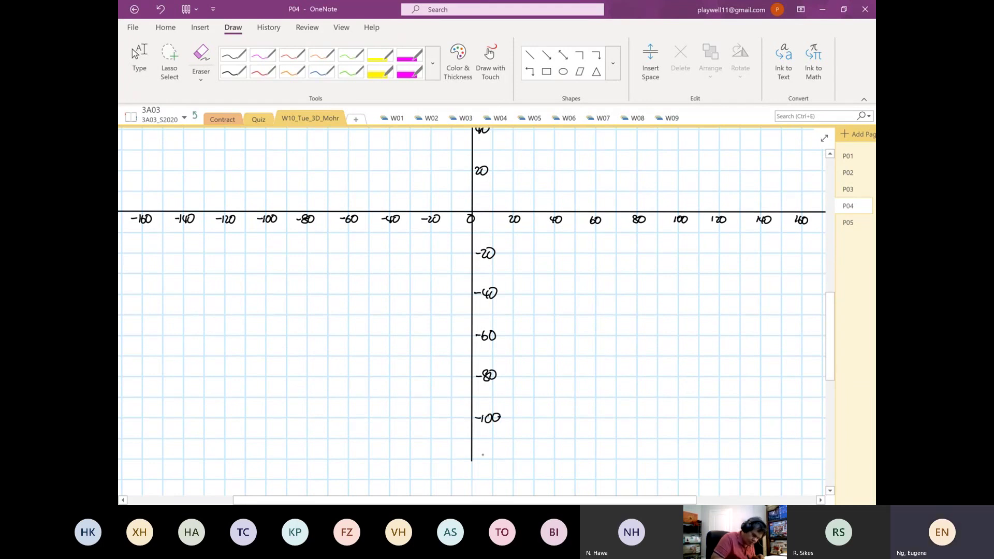
drag(481, 455, 491, 446)
drag(486, 448, 499, 446)
- Mark the origin with a magenta dot and label it with a circled Z
scroll(574, 392, down, 3)
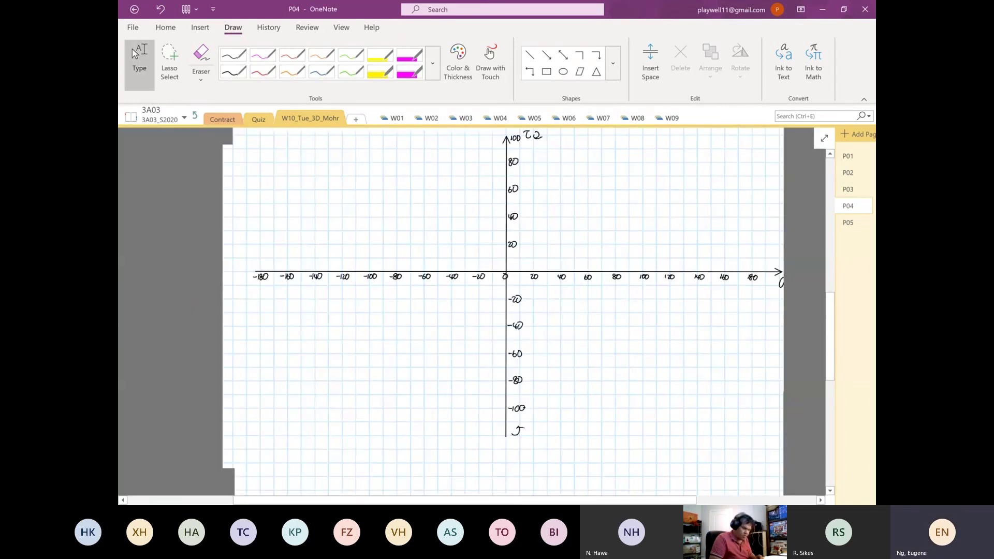
scroll(566, 382, down, 2)
scroll(566, 382, right, 2)
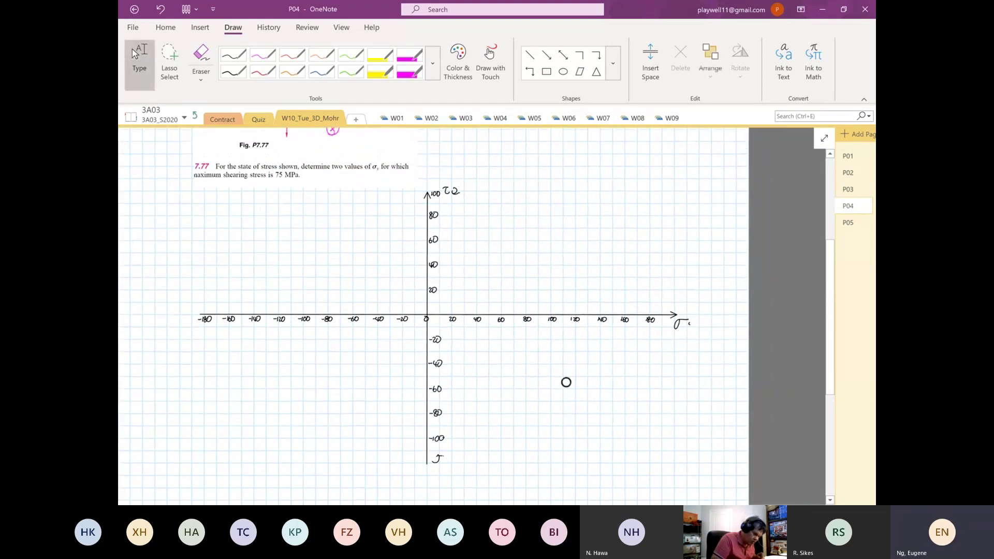
scroll(566, 382, up, 4)
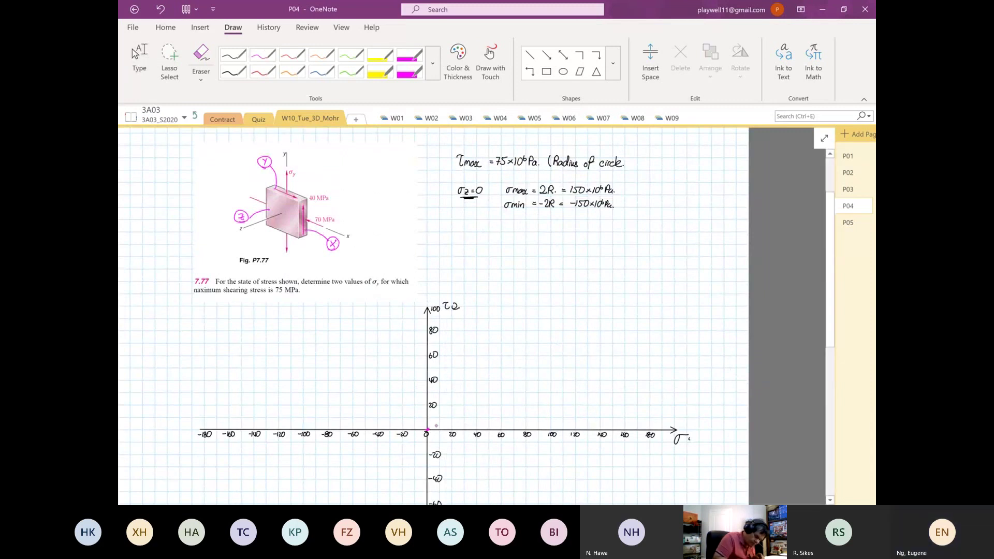
drag(442, 428, 442, 424)
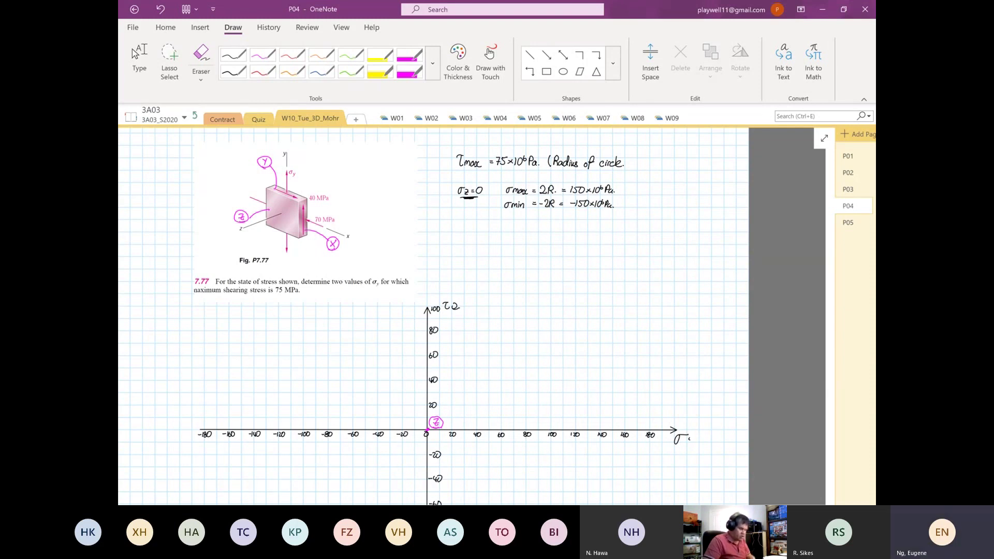
scroll(433, 316, down, 3)
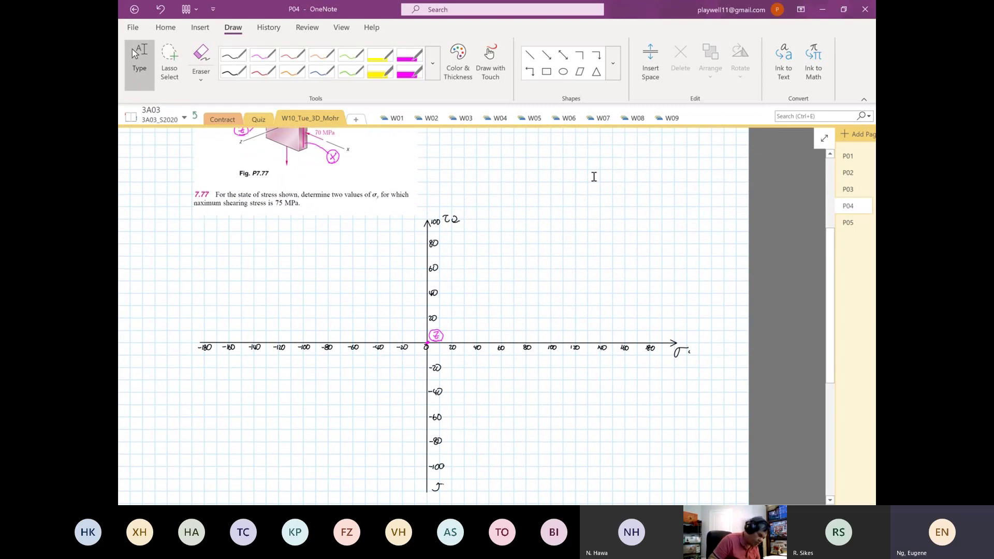
click(356, 67)
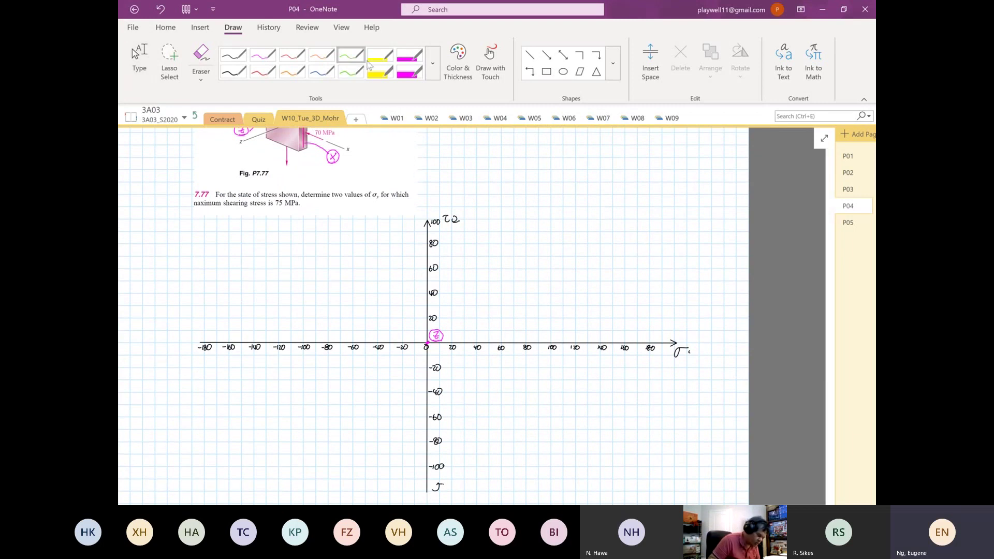
click(319, 76)
click(530, 59)
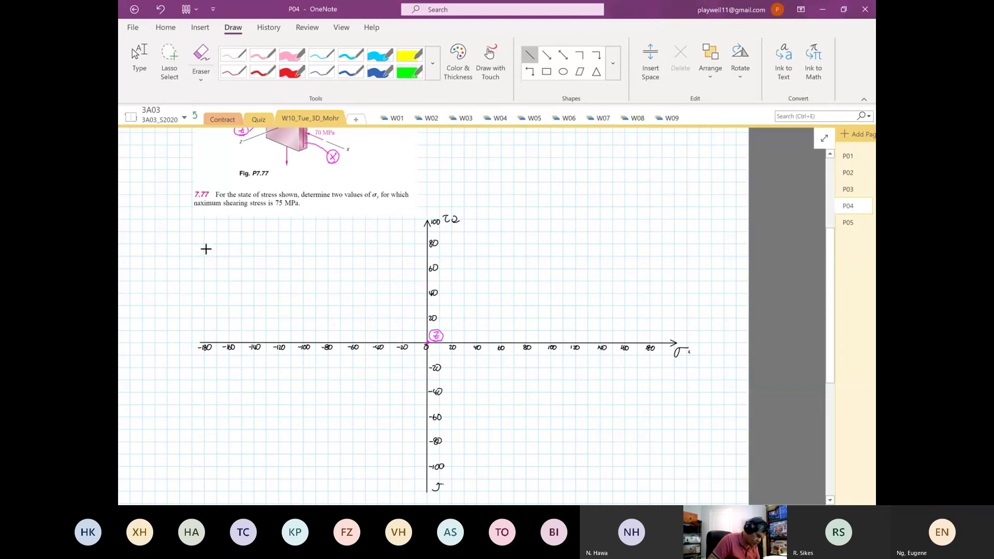
drag(677, 404, 243, 251)
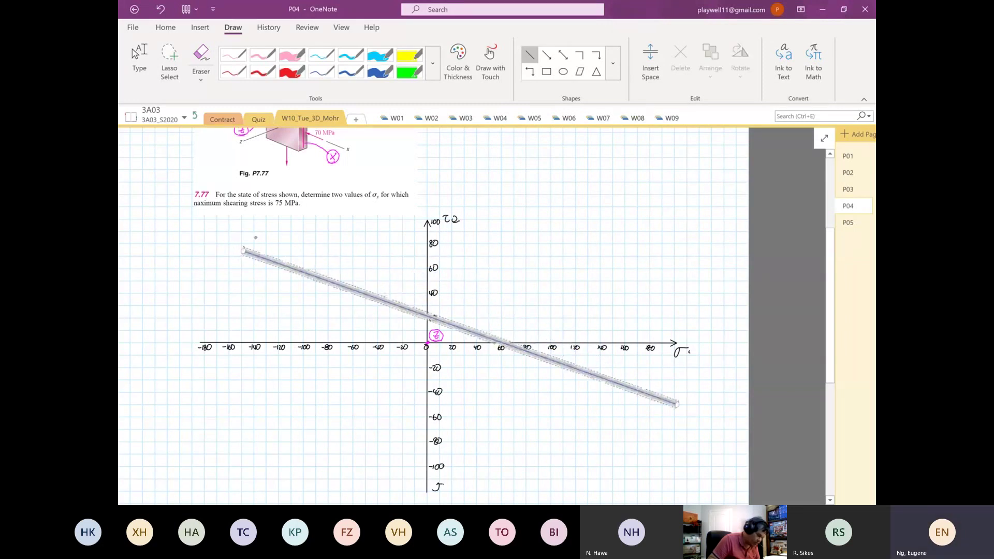
click(161, 11)
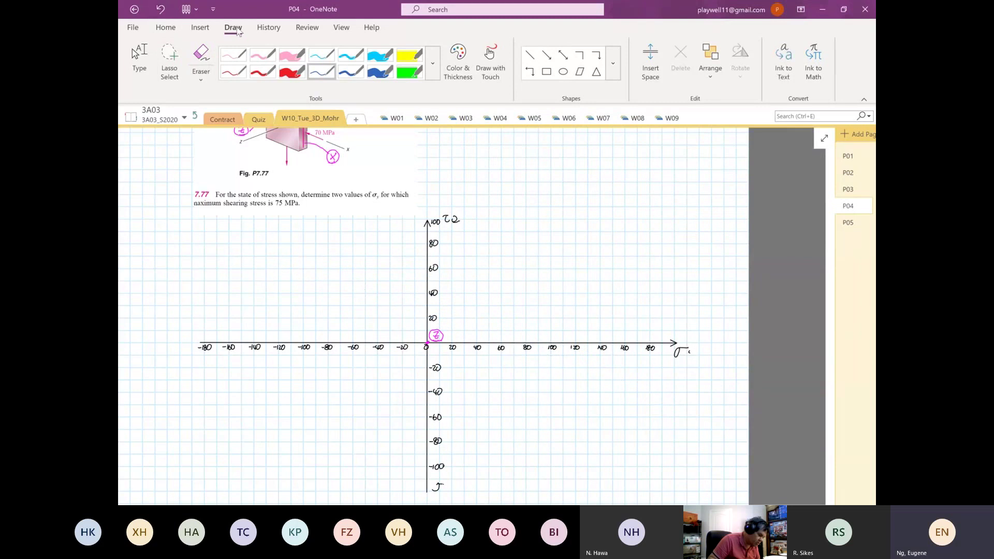
- Draw a red horizontal line across the graph at about 75 on the τ axis, spanning the labelled σ range
click(434, 79)
click(292, 74)
click(563, 72)
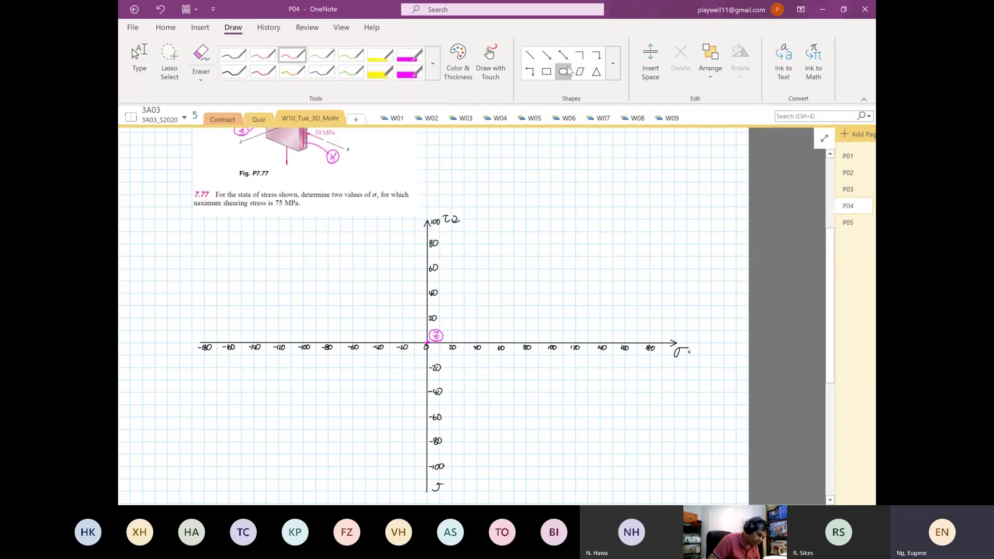
click(529, 53)
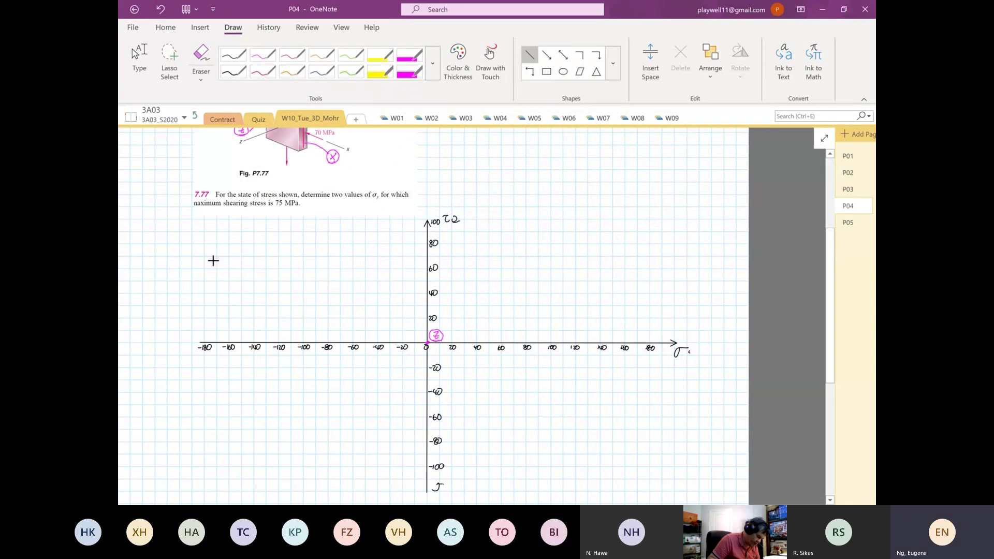
drag(204, 250, 671, 252)
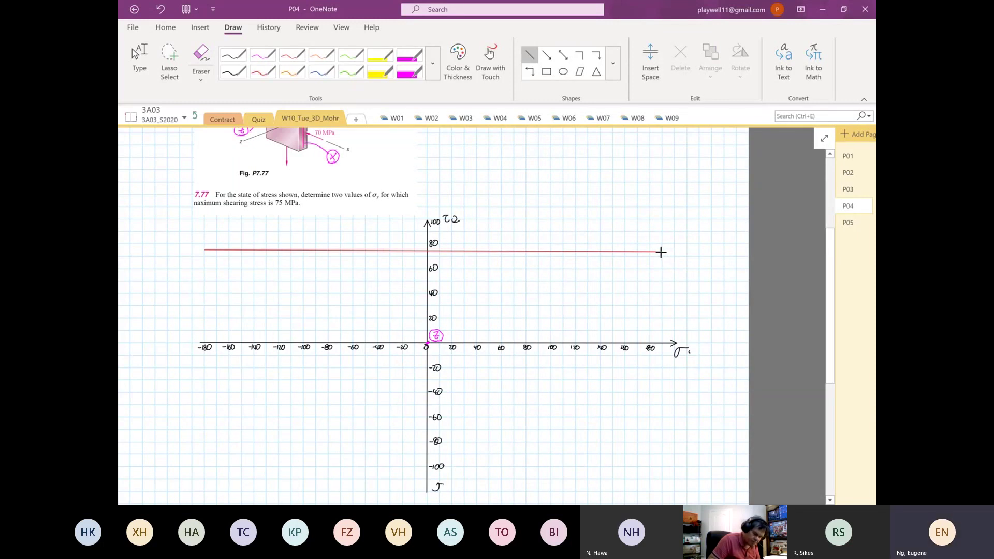
drag(661, 252, 662, 251)
- Copy the red line and place the duplicate below the σ axis at about −75 on the τ axis
right_click(562, 252)
click(582, 278)
click(334, 319)
right_click(334, 319)
click(359, 377)
drag(384, 316, 255, 437)
click(267, 460)
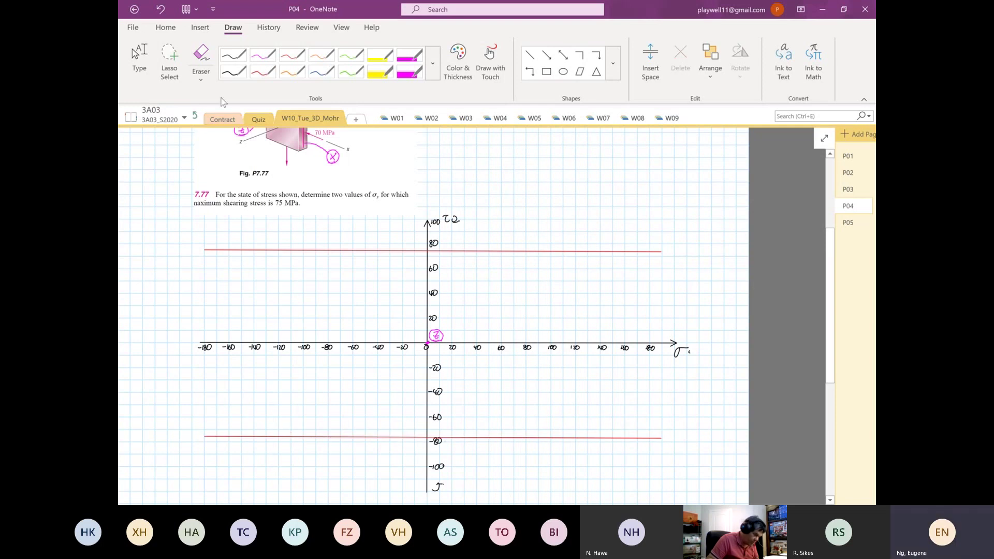
- Nudge the lower red line slightly upward to align it with −75 on the τ axis
click(136, 56)
click(285, 437)
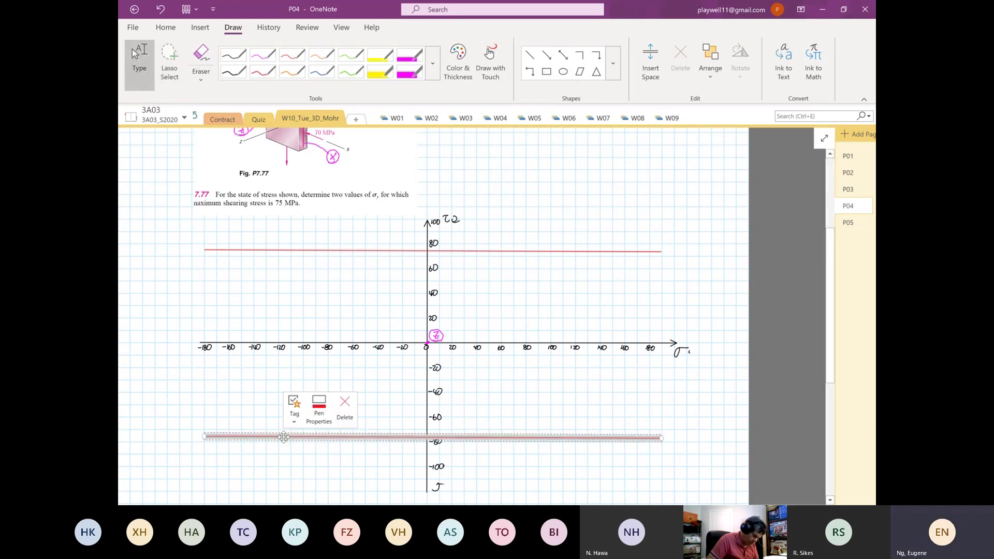
drag(284, 437, 284, 434)
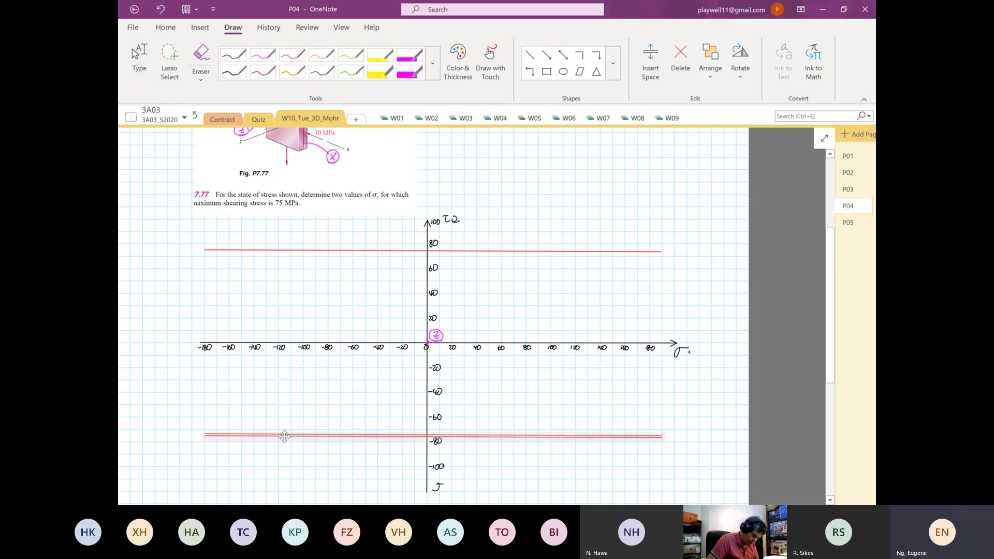
click(294, 461)
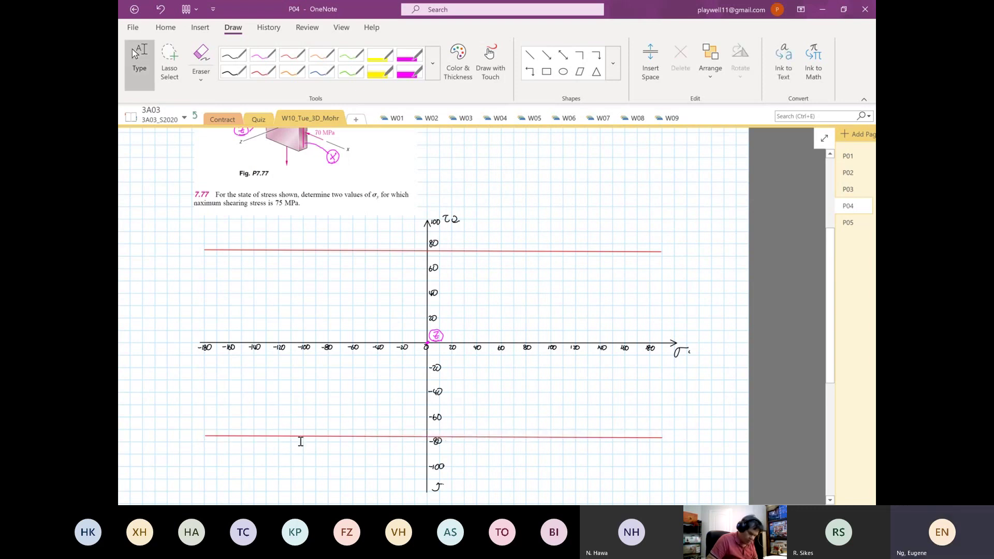
click(301, 436)
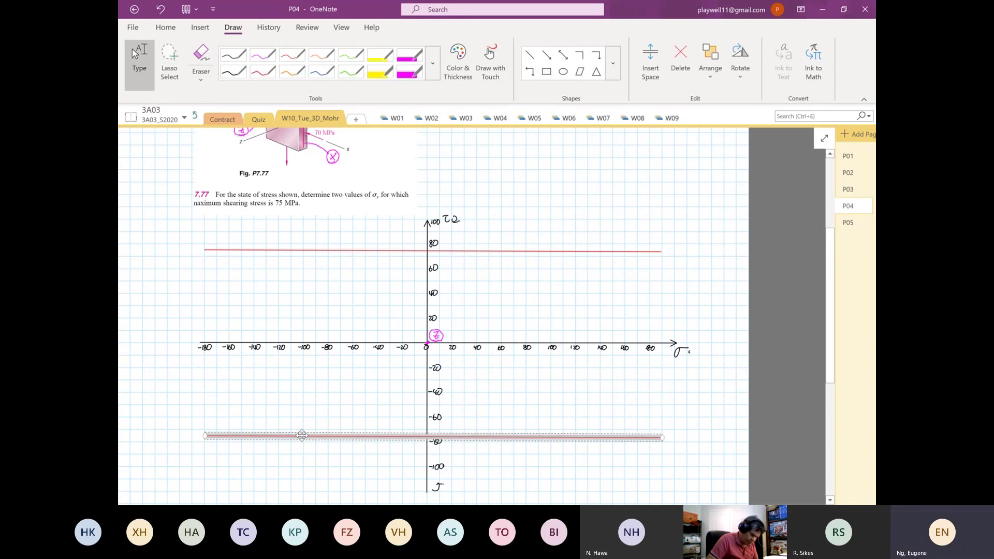
drag(302, 435, 301, 435)
click(313, 459)
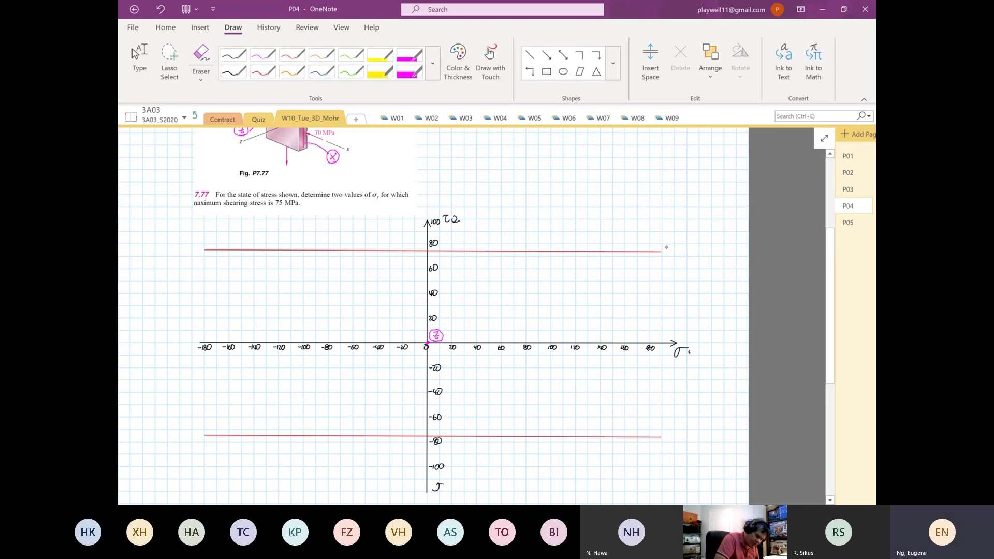
- Handwrite "75 MPa" in red at the end of the upper line and "−75 MPa" at the end of the lower line
drag(666, 247, 701, 253)
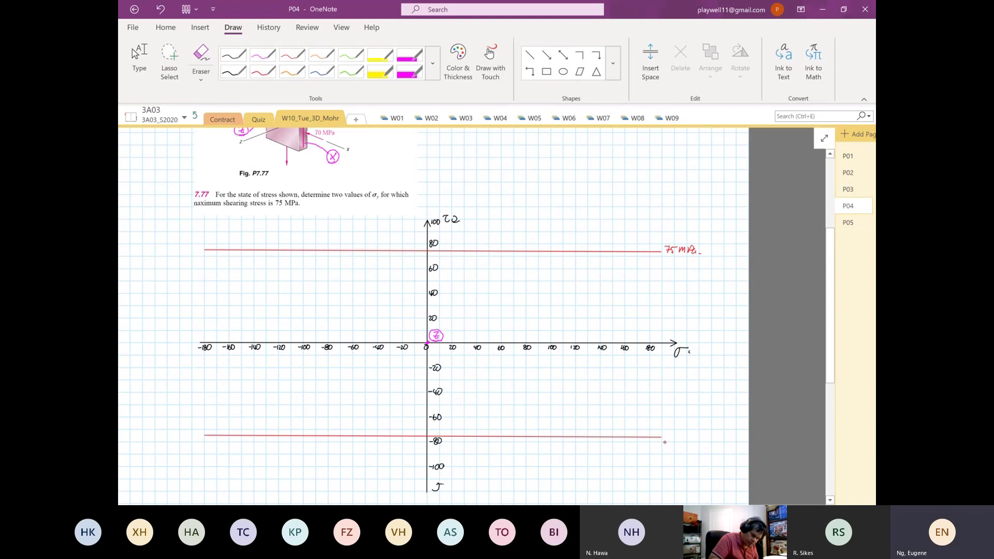
drag(665, 438, 668, 438)
drag(671, 437, 694, 436)
drag(700, 439, 703, 441)
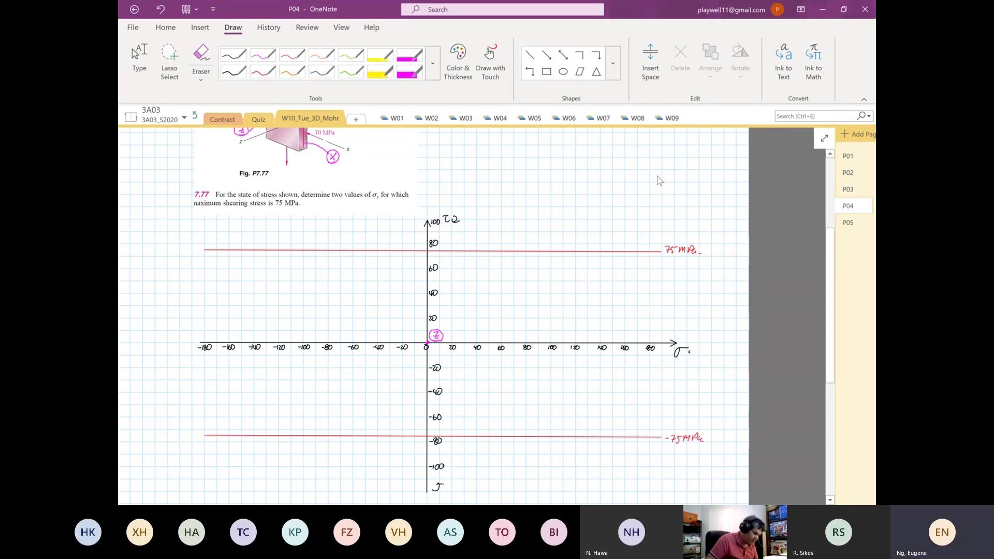
key(Escape)
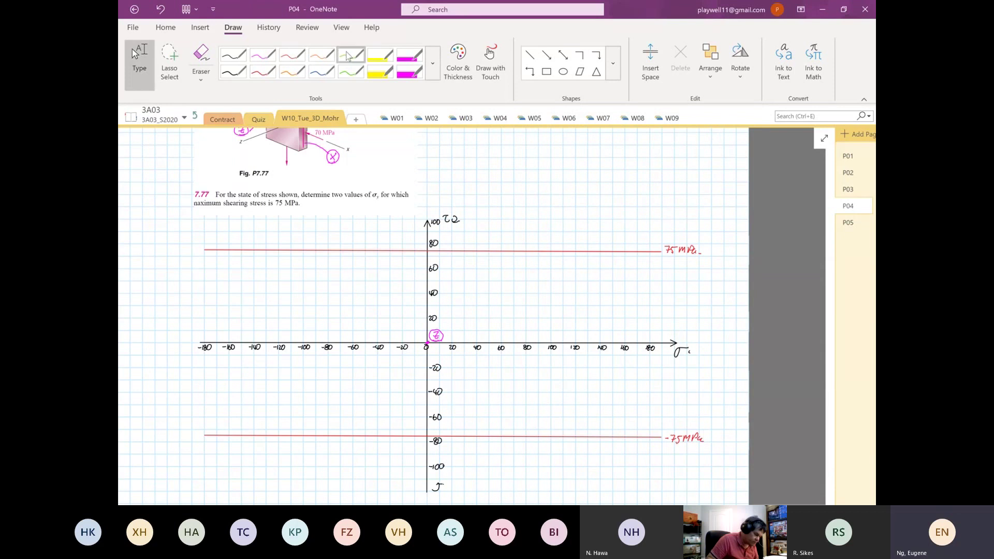
- Draw a green circle between the two red lines, running from the origin to about 150 on the positive σ axis
click(541, 75)
click(563, 73)
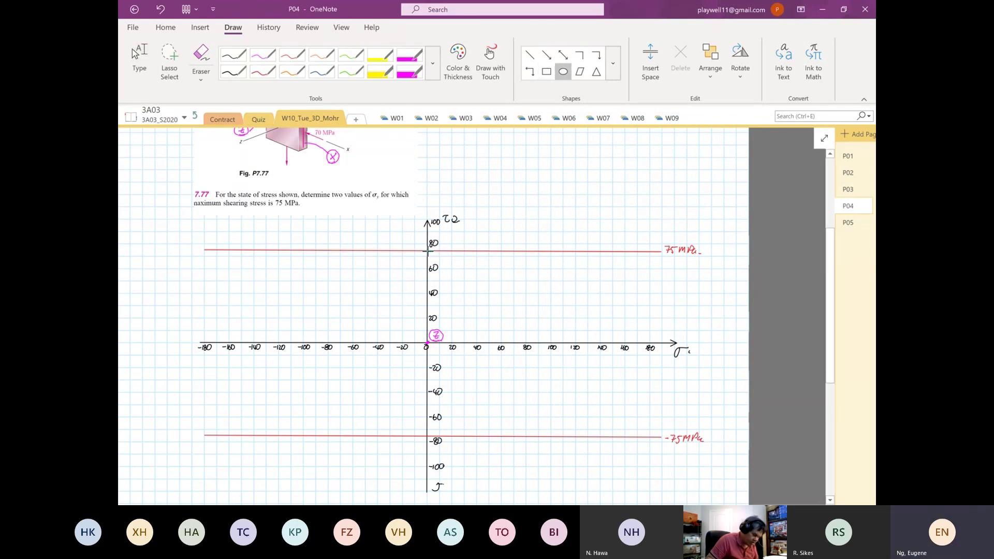
mouse_move(427, 251)
mouse_down()
mouse_move(535, 400)
mouse_move(625, 435)
mouse_move(612, 438)
mouse_up()
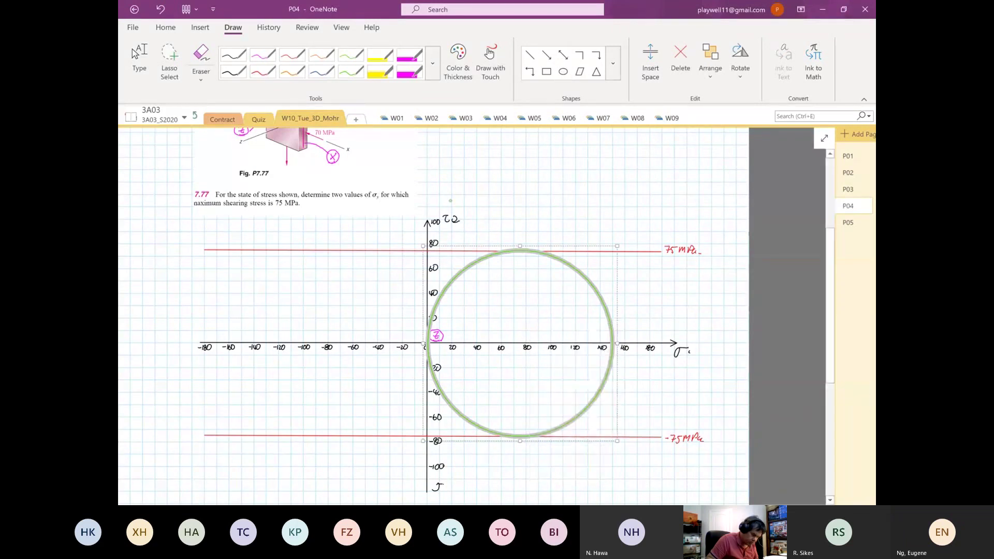
- Duplicate the green circle and place the copy on the negative σ side, between the red lines and touching the τ axis
right_click(500, 177)
click(524, 213)
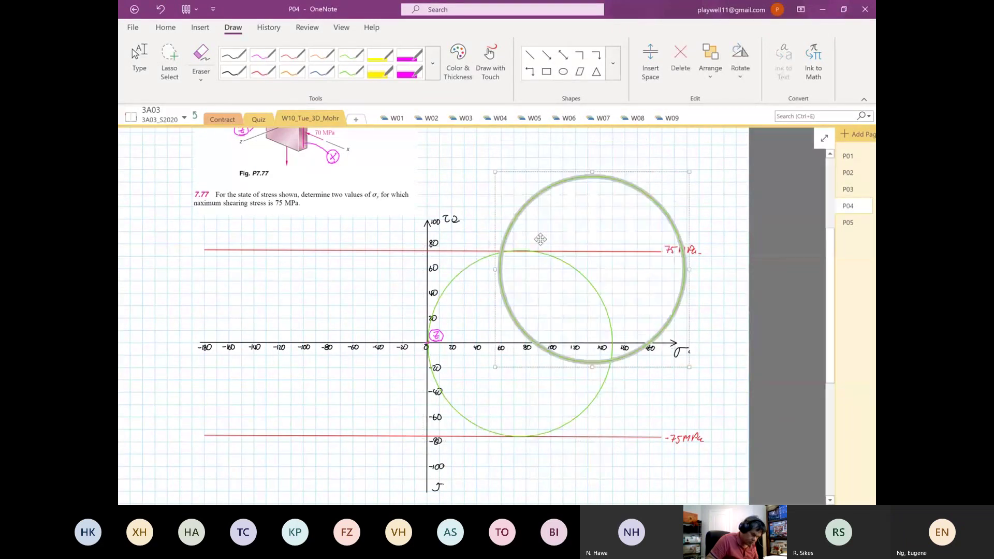
mouse_move(526, 200)
mouse_down()
mouse_move(363, 278)
mouse_move(282, 283)
mouse_move(270, 275)
mouse_up()
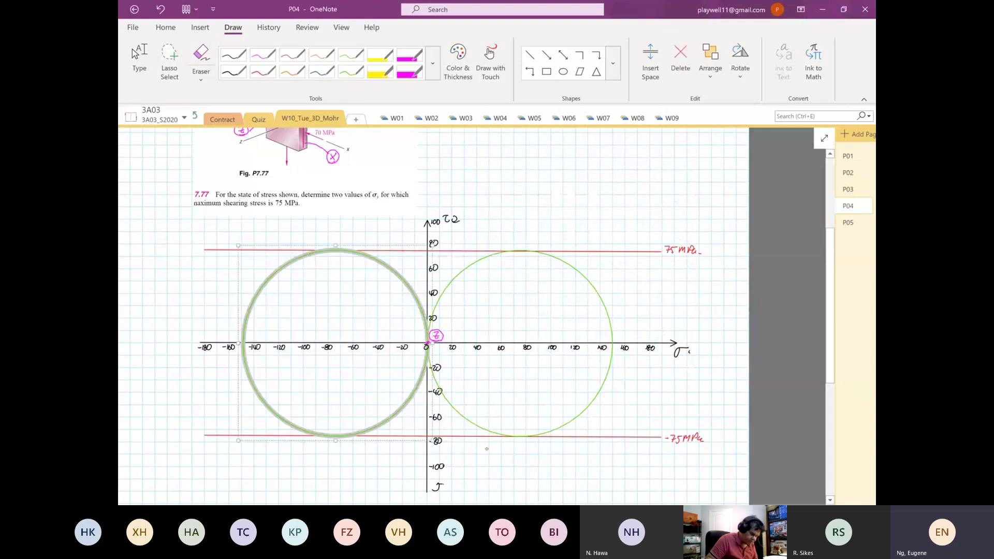
click(487, 450)
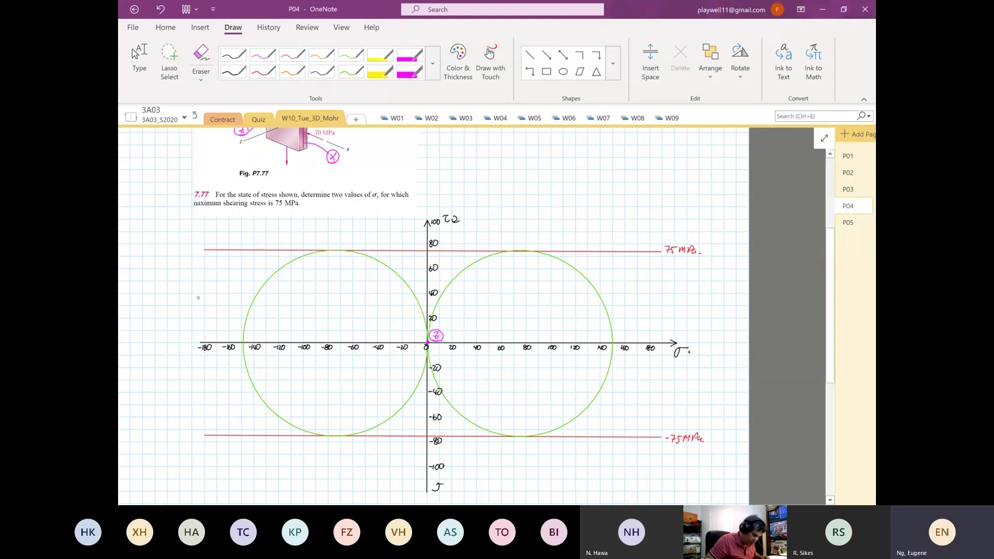
- Nudge the circle on the negative σ side slightly so its edge meets the origin and it reaches about −150
key(Escape)
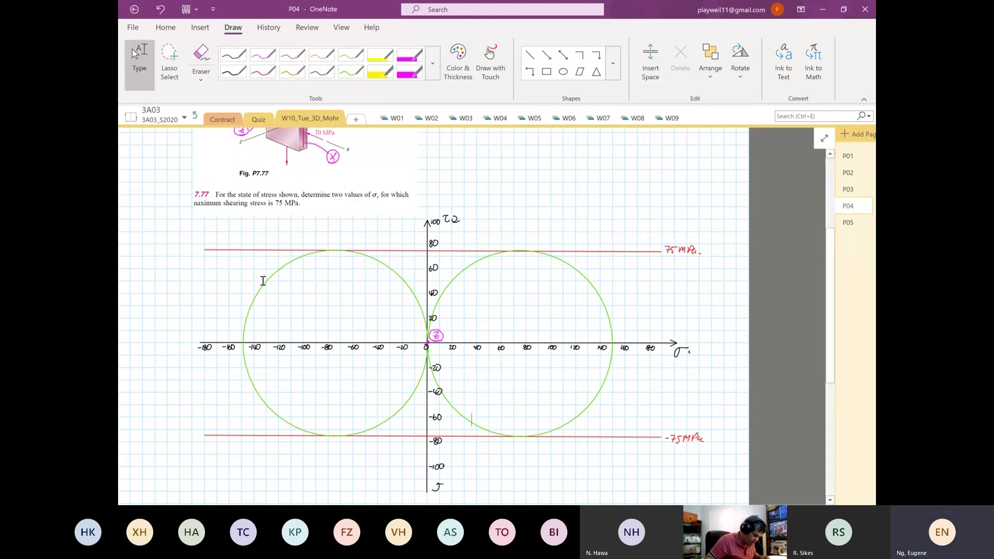
click(264, 282)
drag(264, 282, 262, 280)
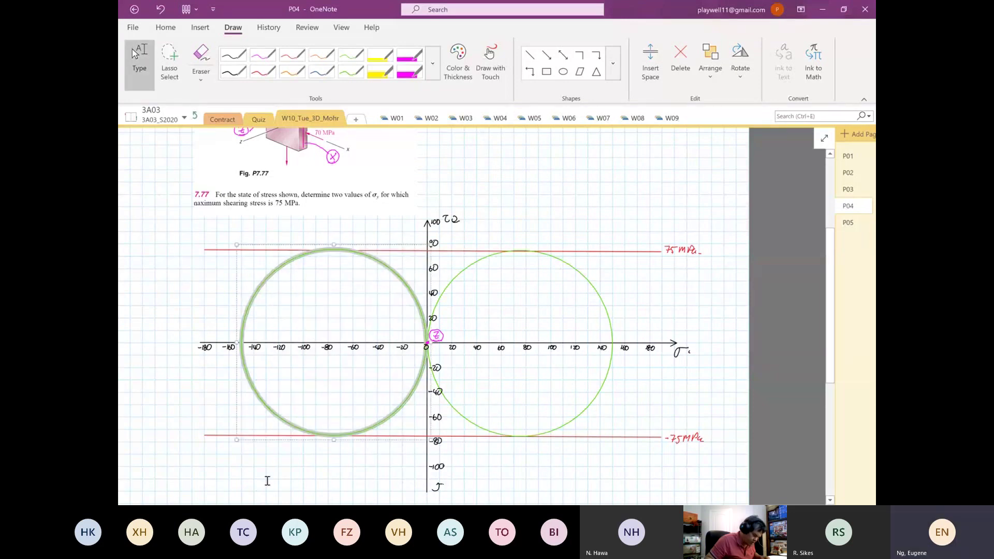
click(267, 481)
- Draw two orange vertical lines tangent to the circles' outer edges, at about 150 and −150 on the σ axis
scroll(267, 481, down, 1)
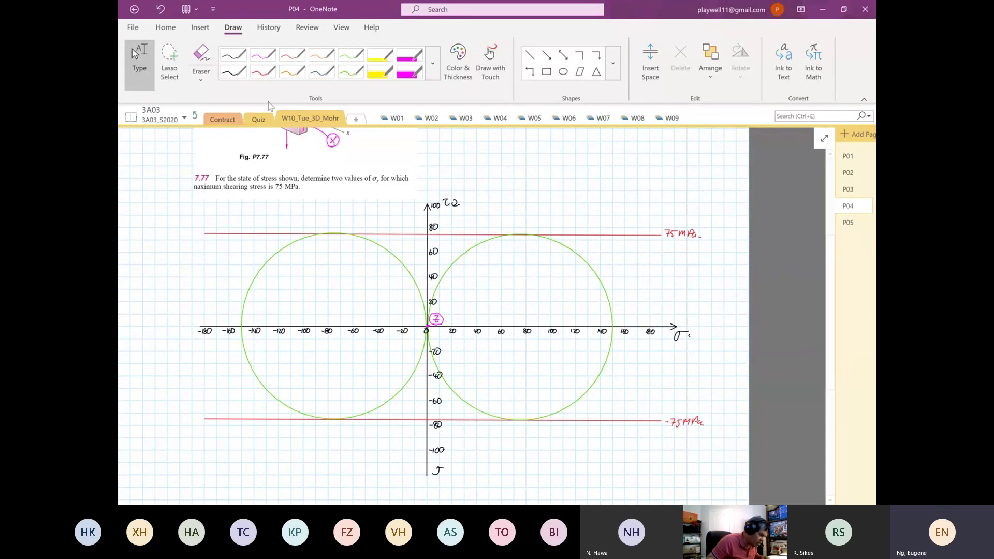
click(292, 71)
click(531, 56)
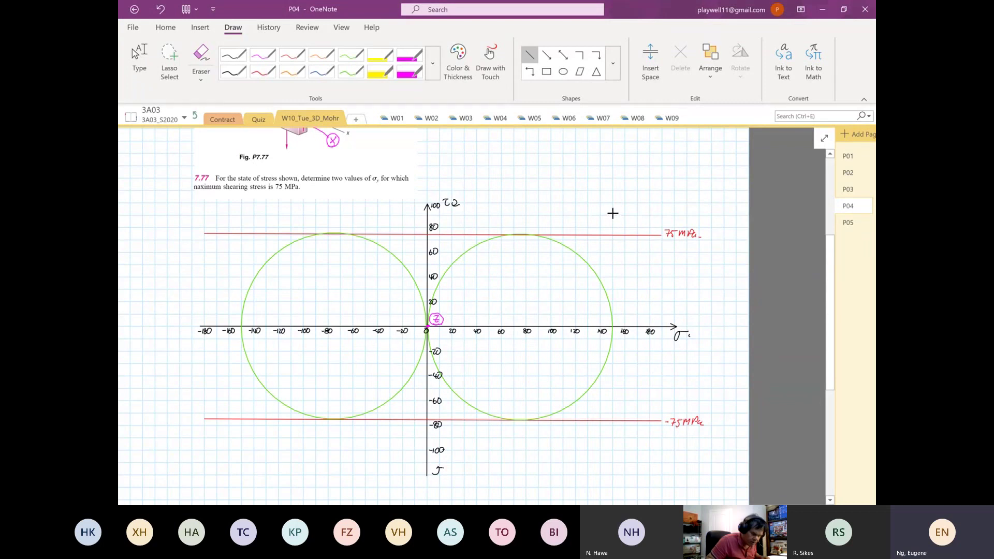
mouse_move(613, 213)
mouse_down()
mouse_move(623, 355)
mouse_move(612, 430)
mouse_up()
click(530, 55)
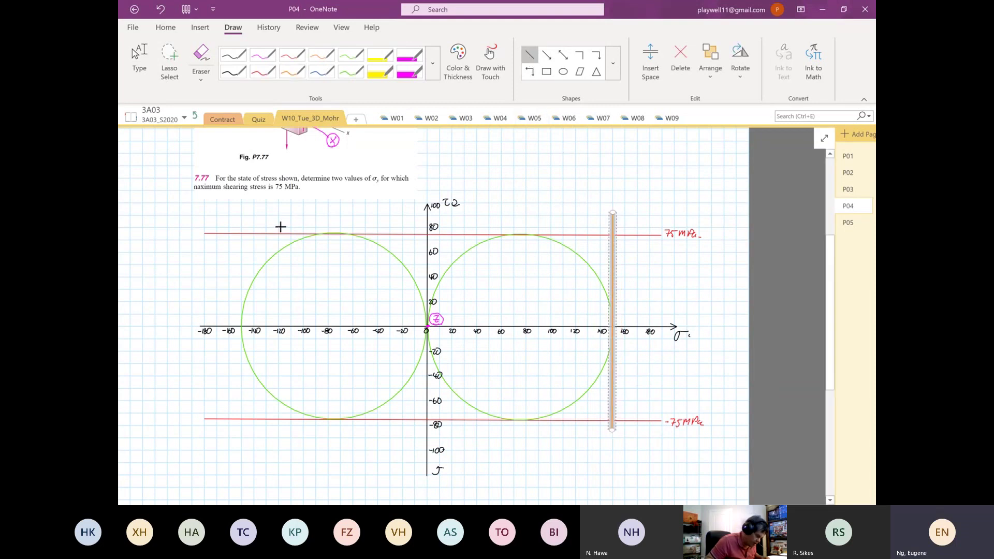
drag(240, 224, 241, 439)
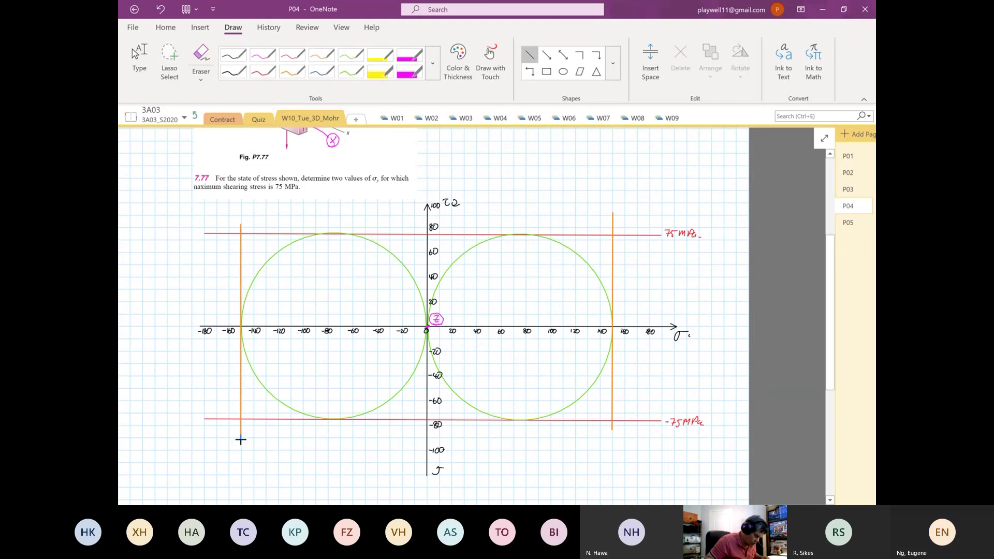